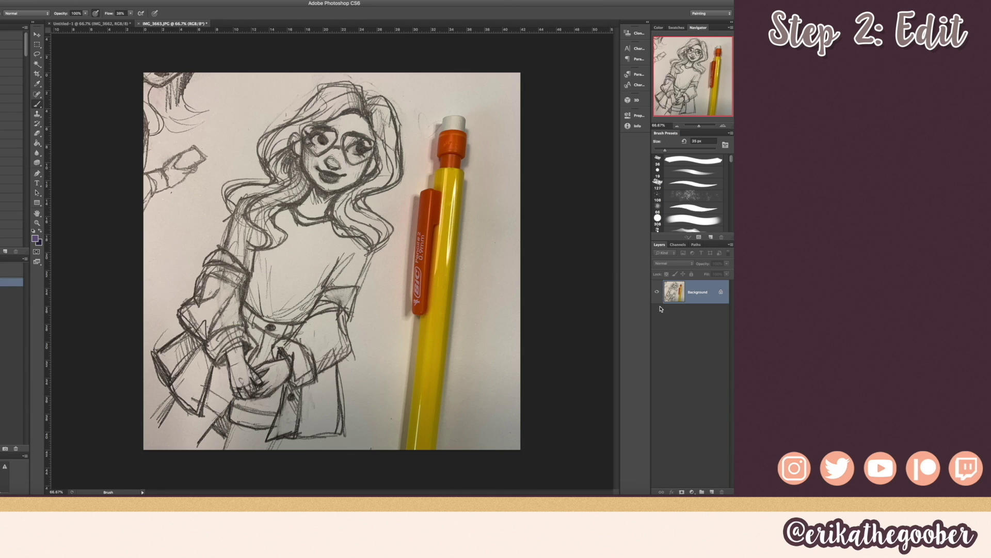
- Duplicate the Background layer of the sketch photo, keeping the suggested layer name
right_click(688, 287)
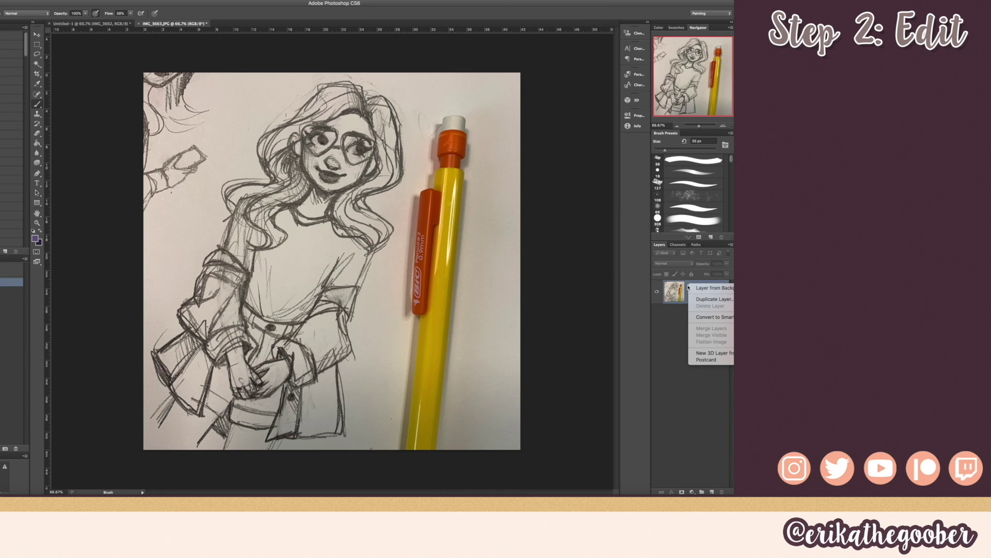
click(711, 299)
key(Return)
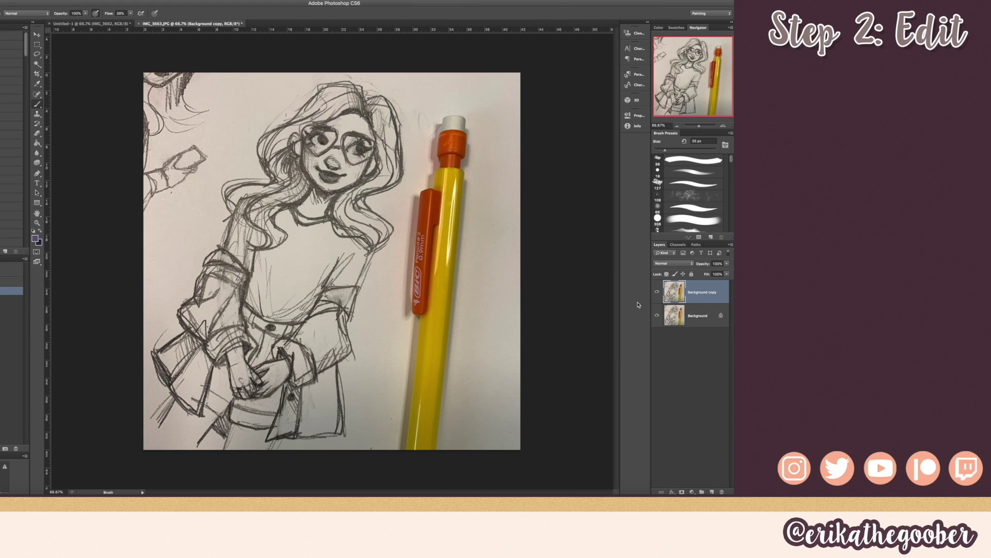
- Brighten the duplicated layer with Levels, setting the midtones to 1.04 and pulling the white input level inward to the histogram's bright end
key(super+l)
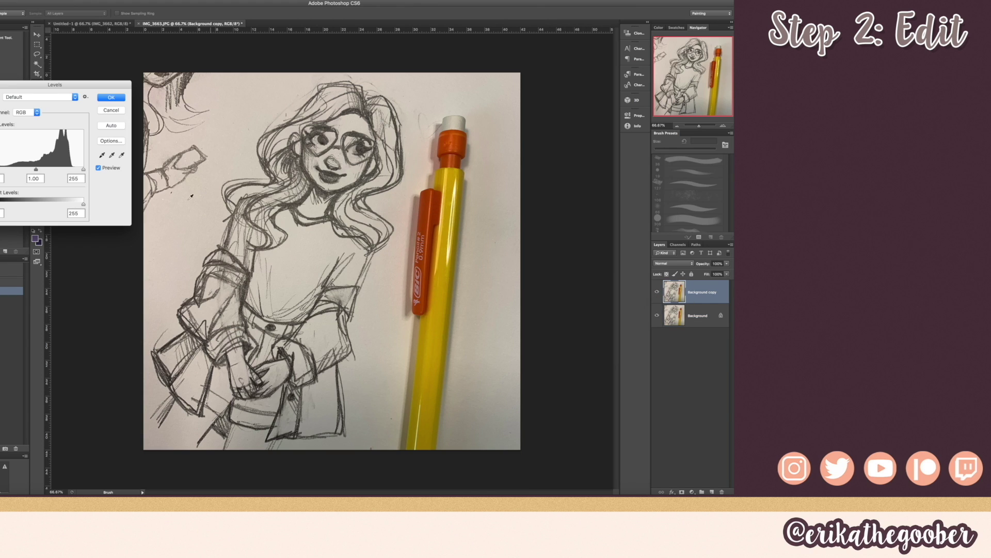
mouse_move(84, 171)
mouse_down()
mouse_move(75, 170)
mouse_move(85, 173)
mouse_up()
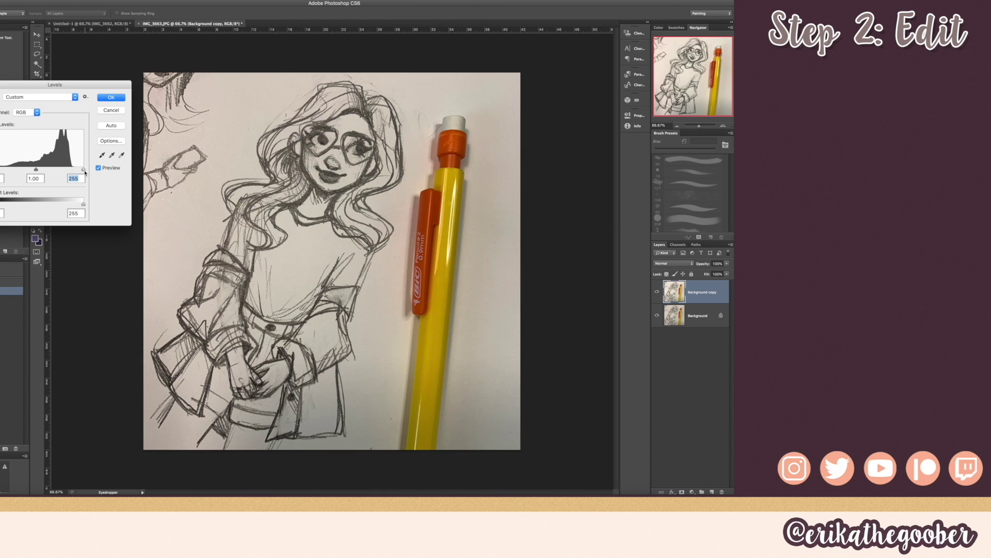
drag(65, 86, 66, 96)
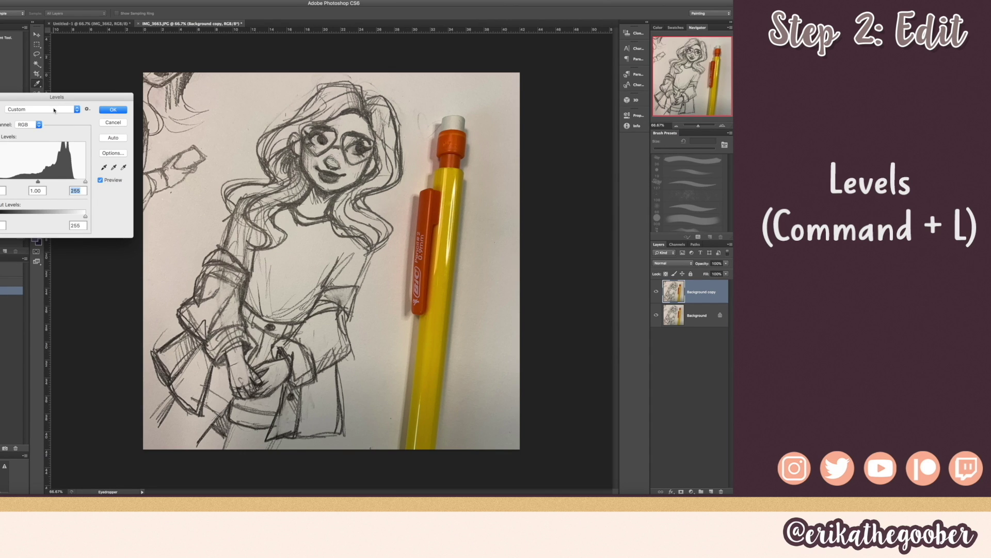
drag(86, 182, 79, 182)
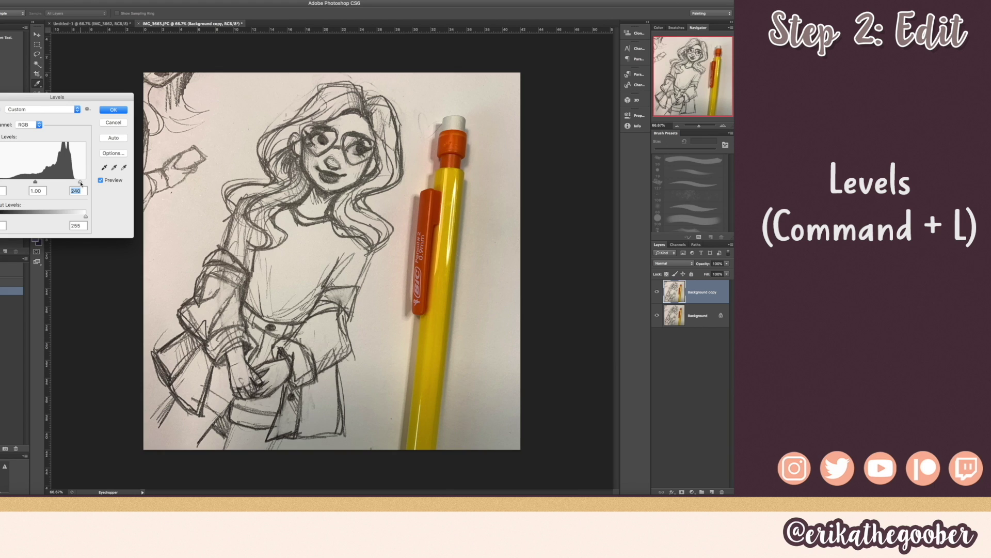
click(1, 181)
drag(36, 182, 34, 186)
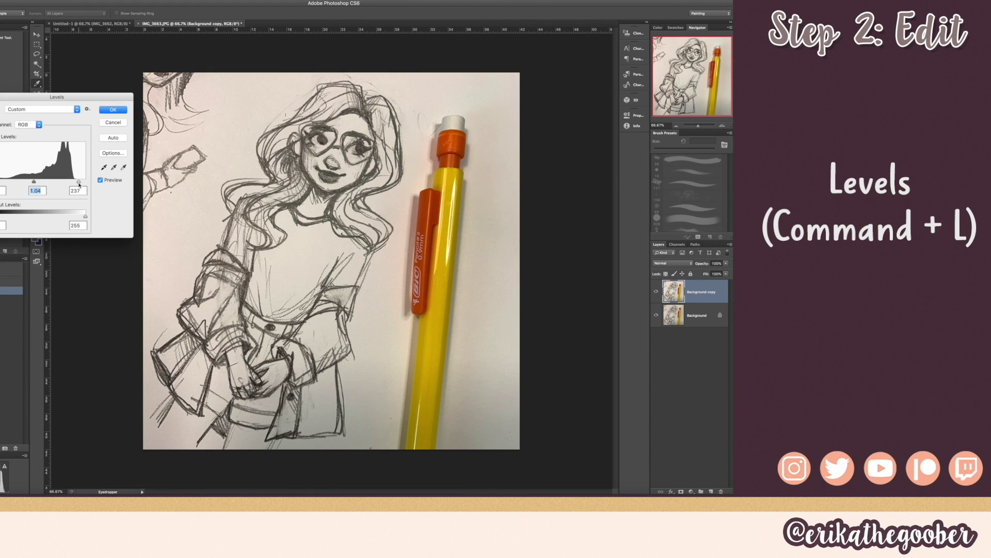
mouse_move(77, 183)
mouse_down()
mouse_move(59, 187)
mouse_move(67, 187)
mouse_up()
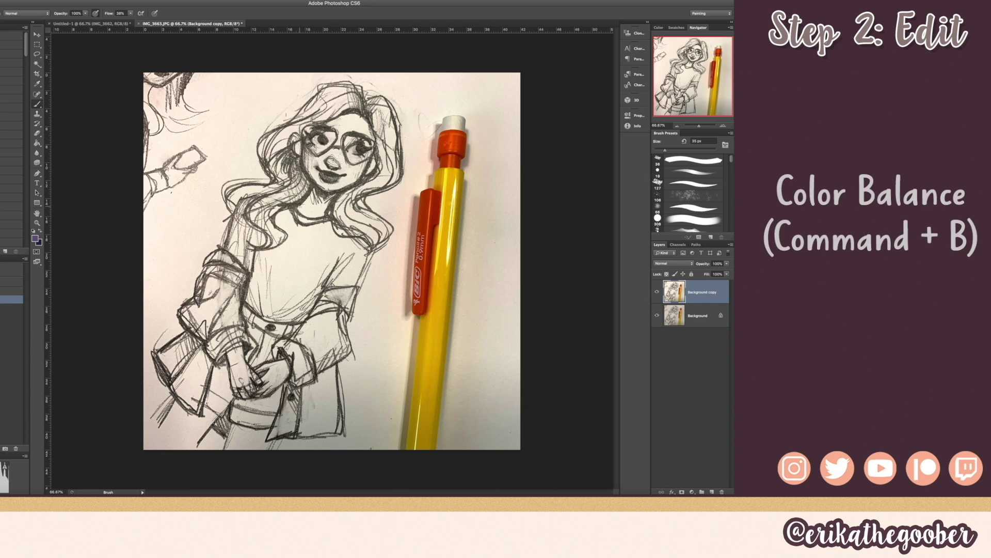
- Adjust the duplicated layer's midtone Color Balance, setting red to +7 and shifting the yellow-blue balance slightly toward blue
key(super+b)
drag(259, 73, 261, 74)
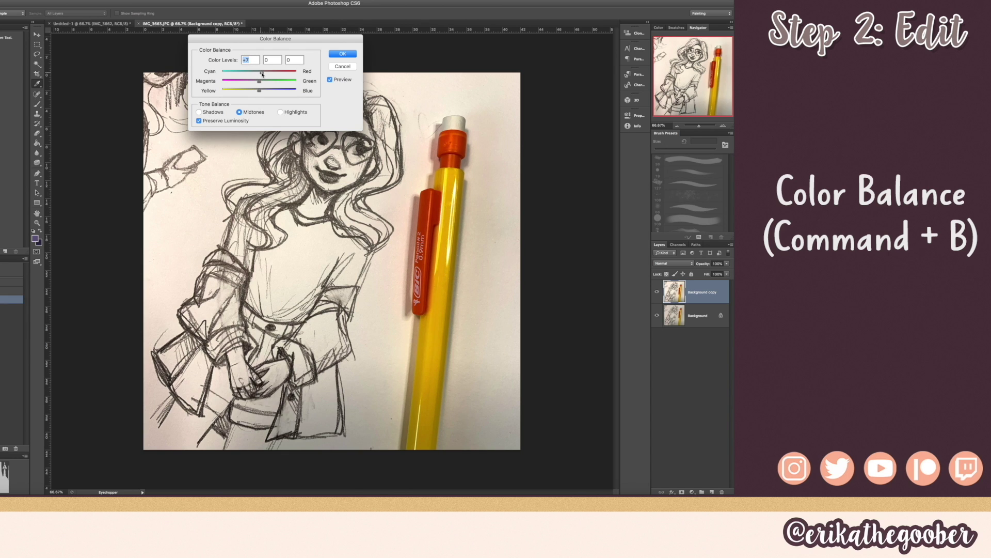
drag(262, 92, 265, 93)
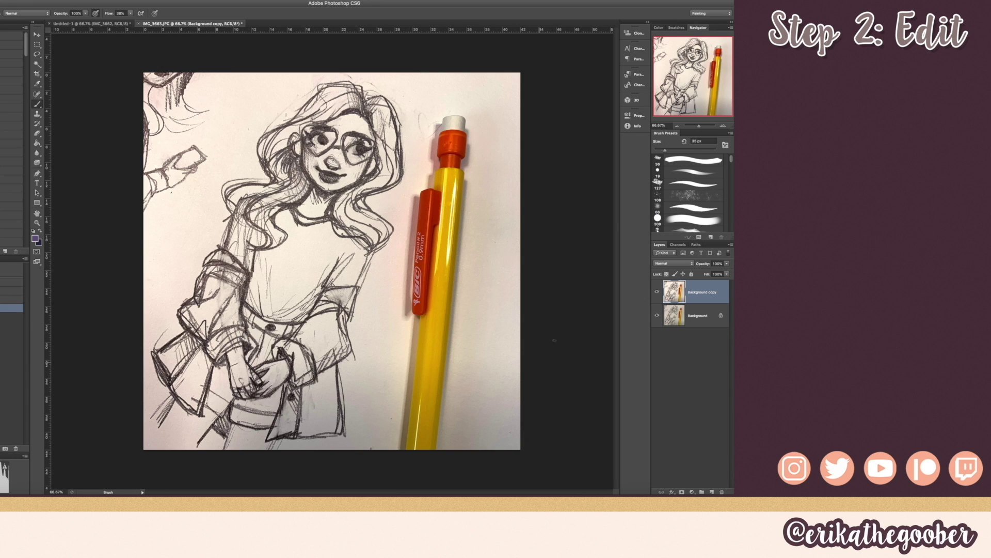
- Circle the shadowed area around the pencil's lower half with the brush and undo the stroke
mouse_move(413, 223)
mouse_down()
mouse_move(468, 410)
mouse_move(359, 362)
mouse_up()
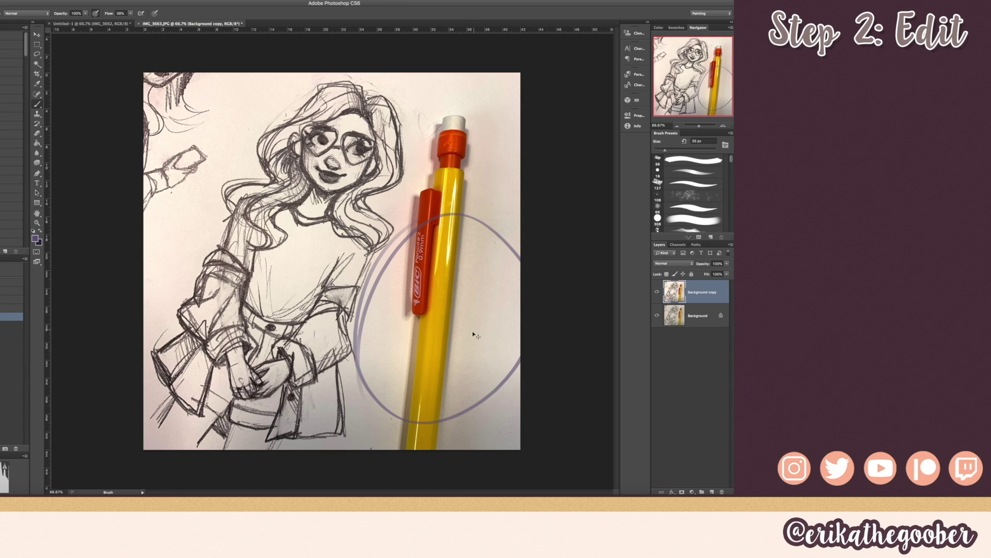
key(ctrl+z)
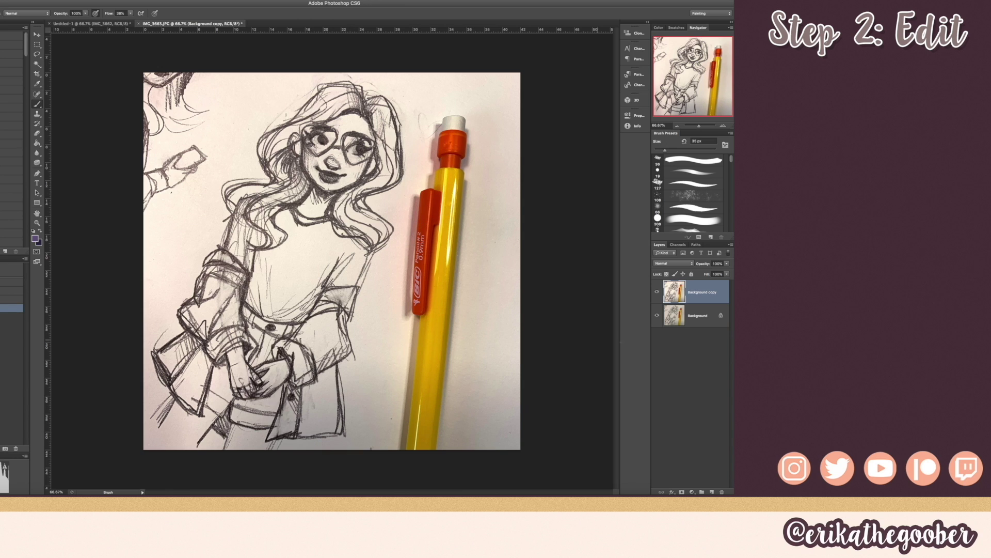
- Choose the Gradient tool, add a new layer above the Background copy and set the foreground color to white (RGB 255, 255, 255)
click(38, 144)
click(40, 146)
click(68, 144)
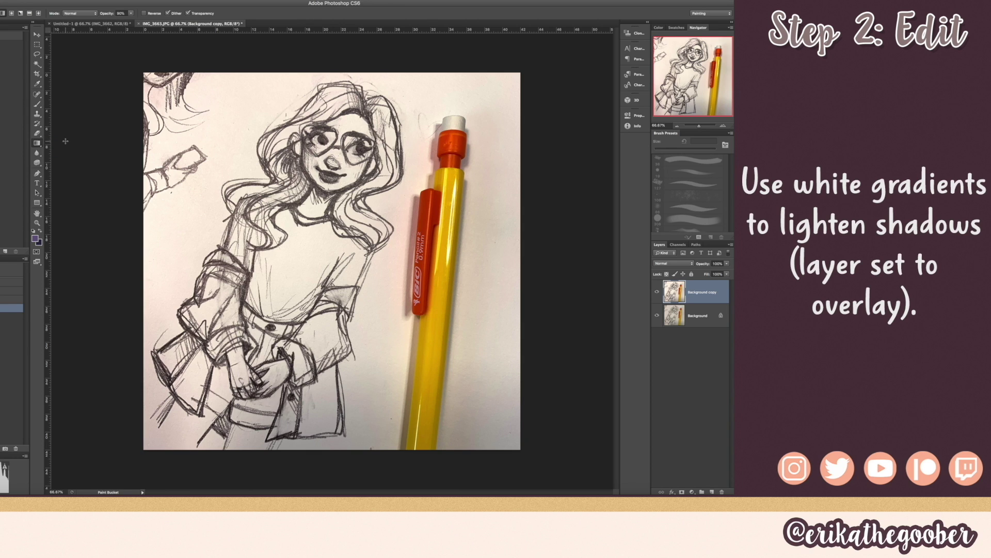
click(712, 491)
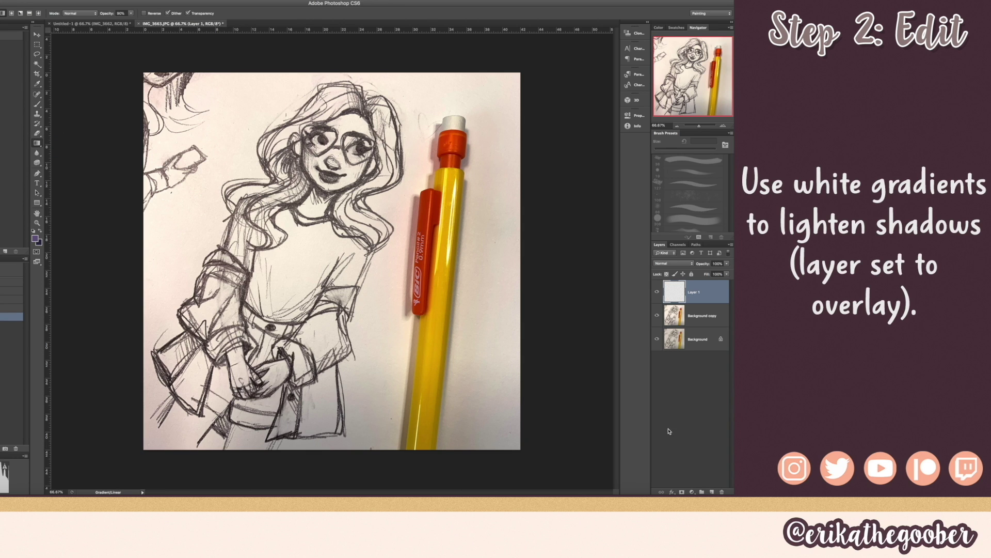
click(35, 239)
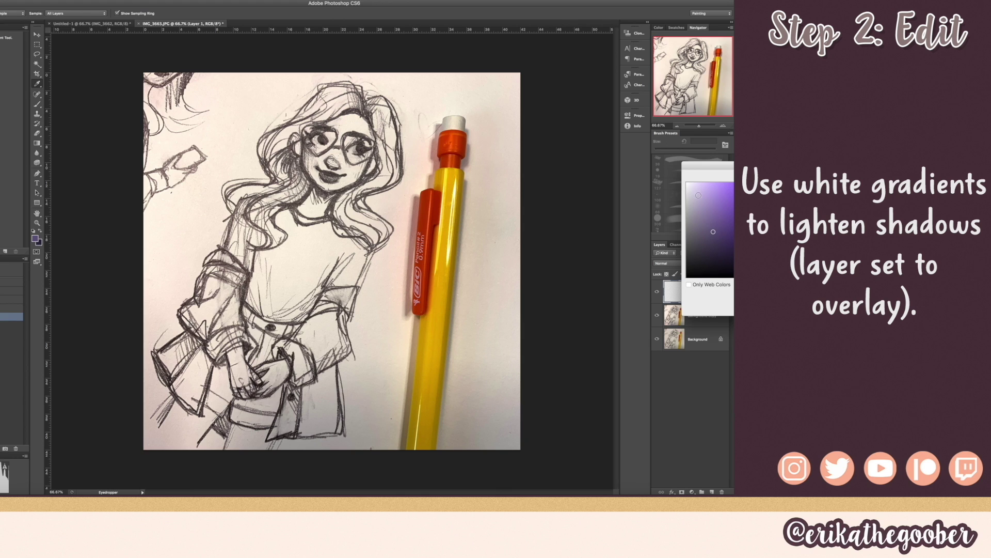
drag(712, 166, 496, 162)
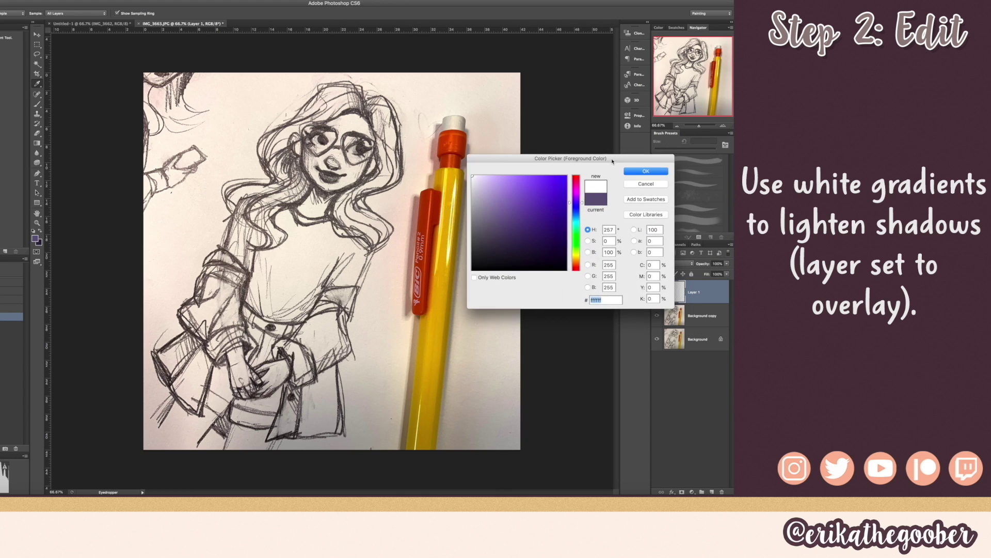
click(649, 171)
- Draw a white gradient from the photo's lower-right corner past its center and set that layer's blend mode to Overlay
drag(522, 445, 311, 209)
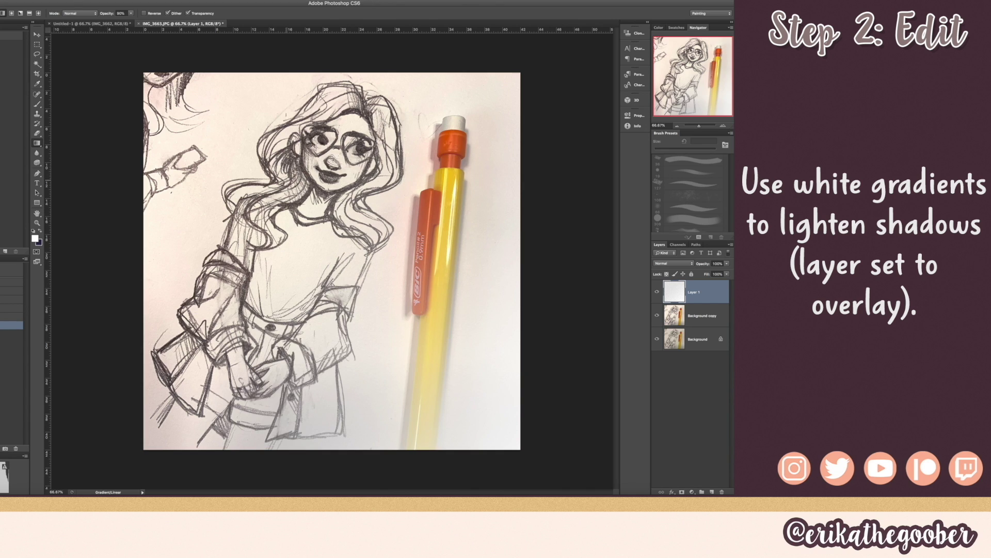
click(669, 263)
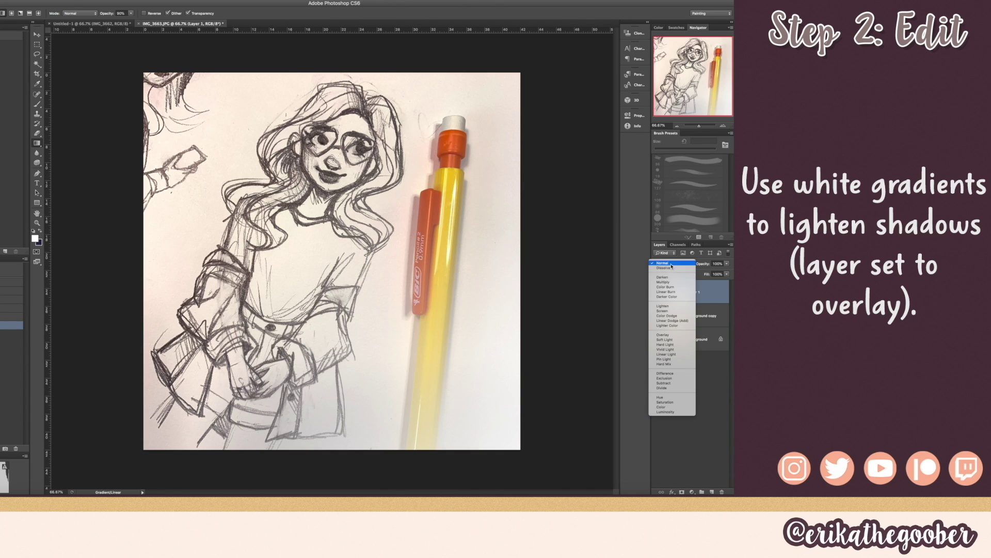
click(666, 339)
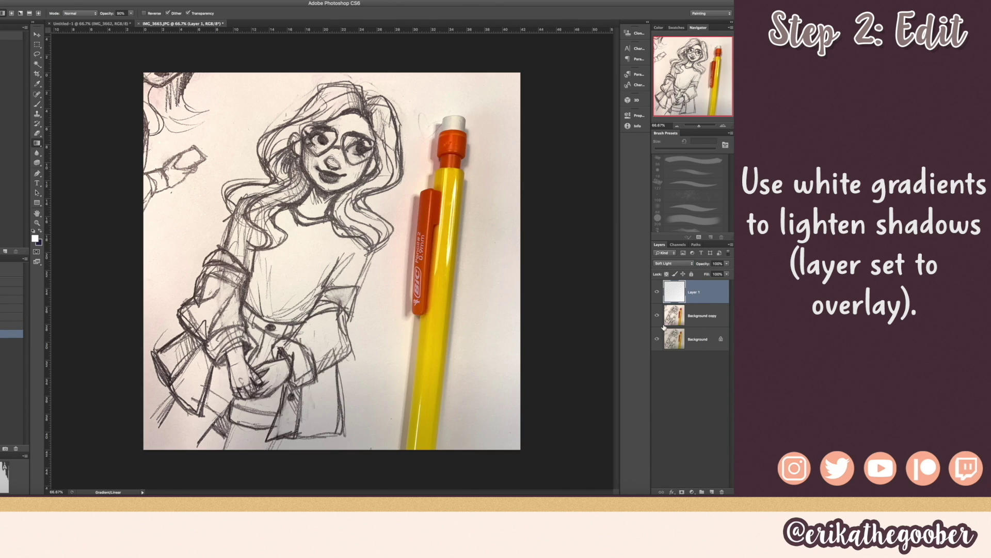
click(670, 263)
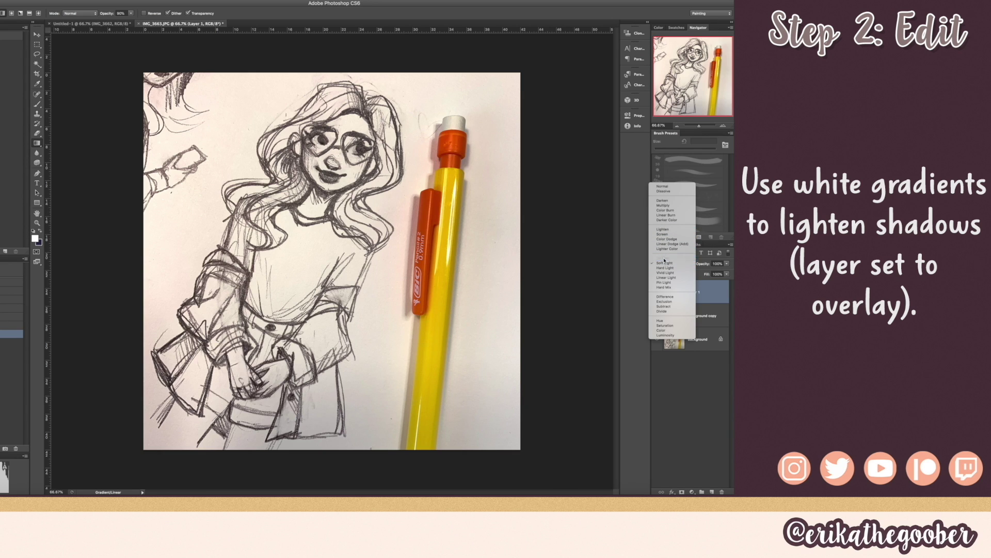
click(664, 259)
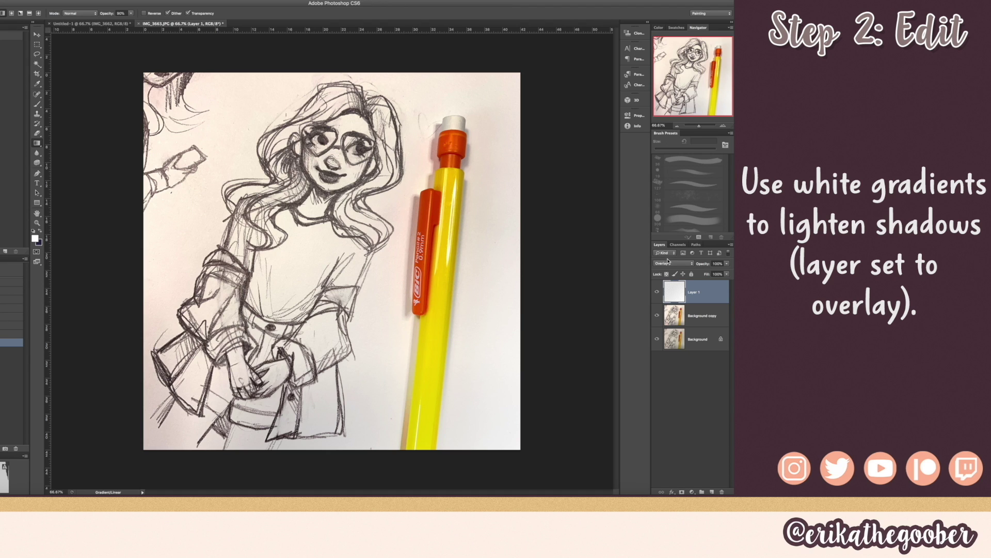
- Adjust the first gradient layer's opacity and add a second white gradient layer from the upper left, in Overlay mode at 41% opacity
click(727, 264)
drag(714, 273, 714, 273)
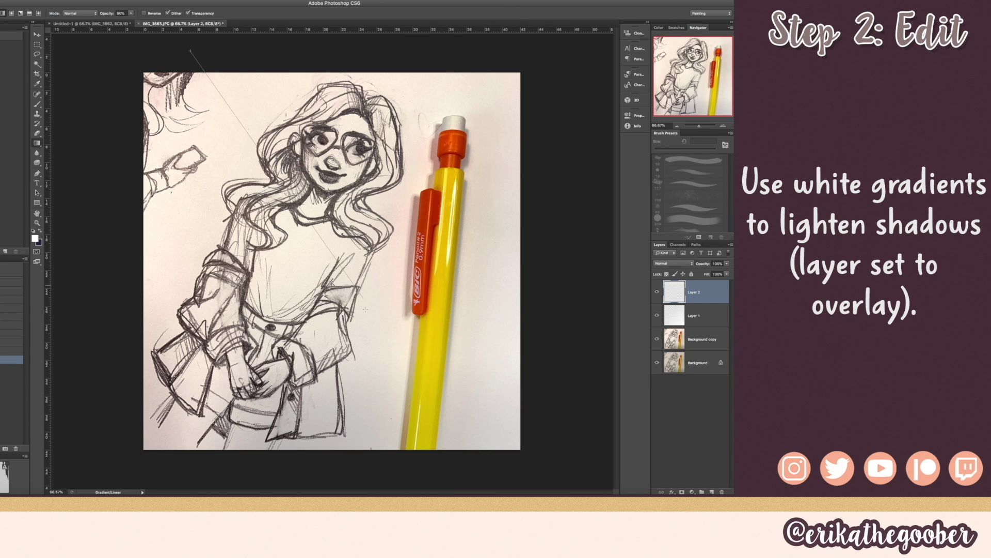
drag(716, 273, 703, 273)
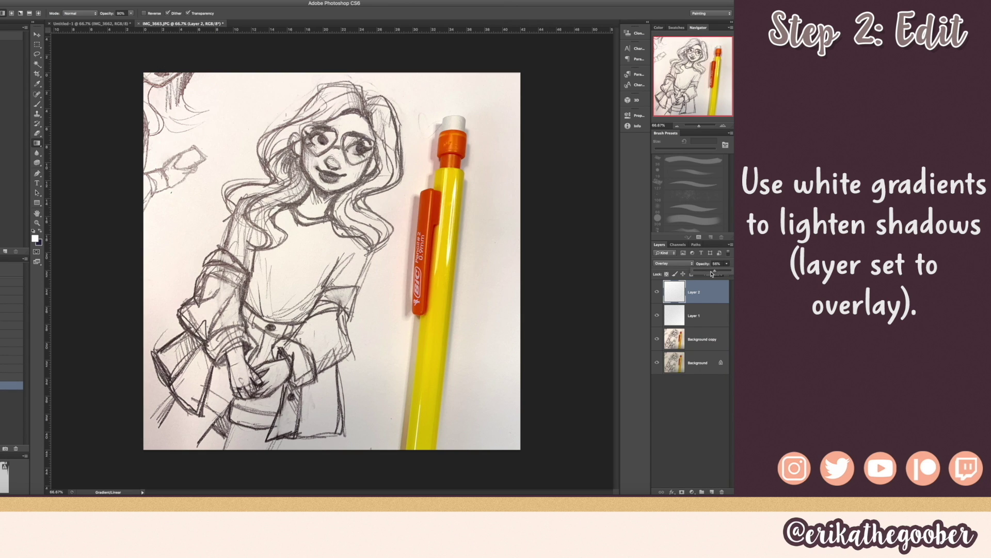
- Erase parts of the second gradient layer over the character's face and undo the last erase
key(e)
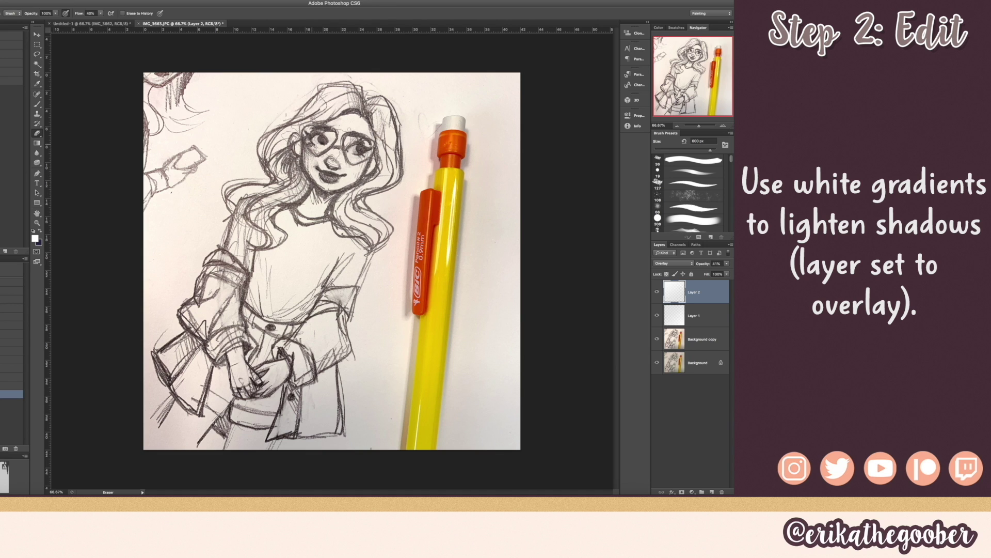
click(320, 160)
click(326, 193)
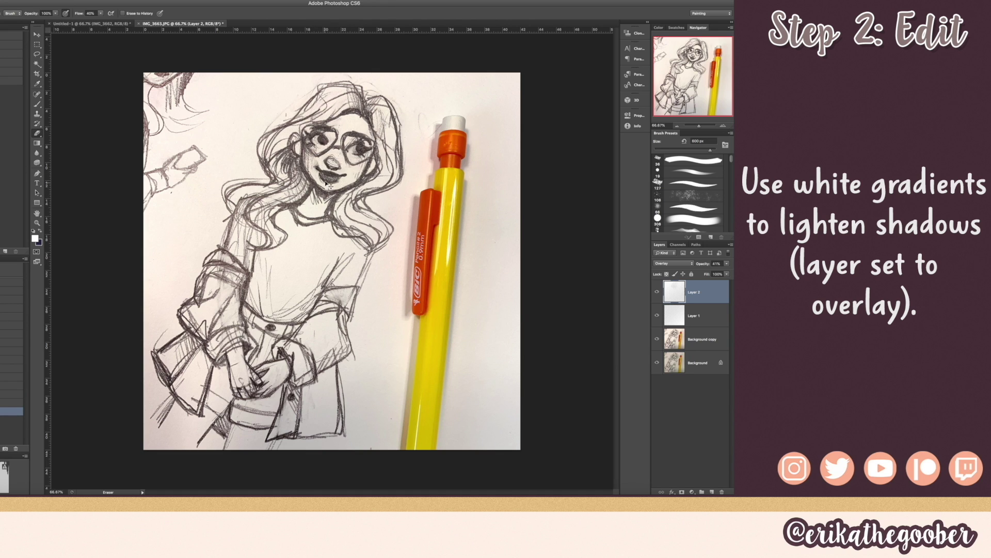
key(super+z)
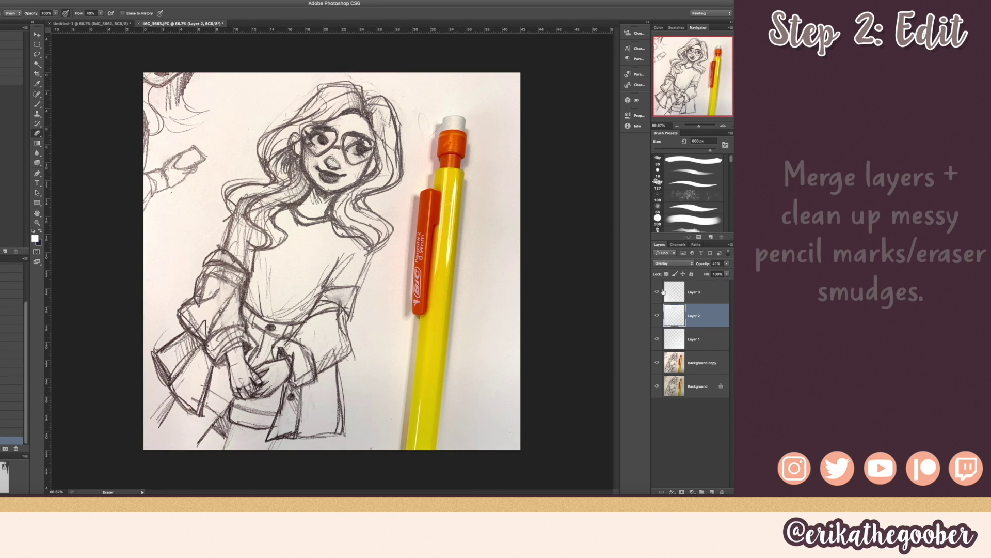
- Merge the three gradient layers into one and toggle the Background copy's visibility to compare the result
shift+click(688, 290)
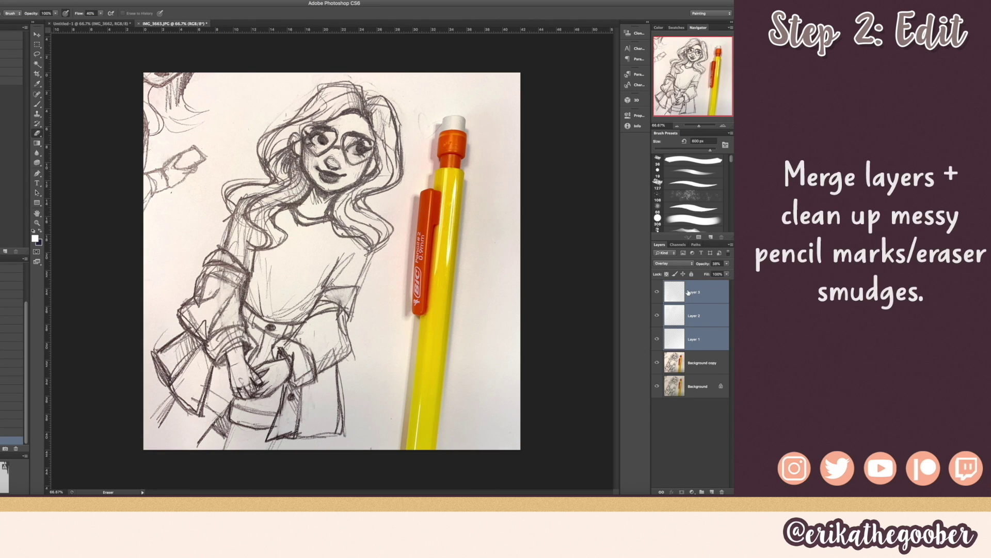
right_click(696, 293)
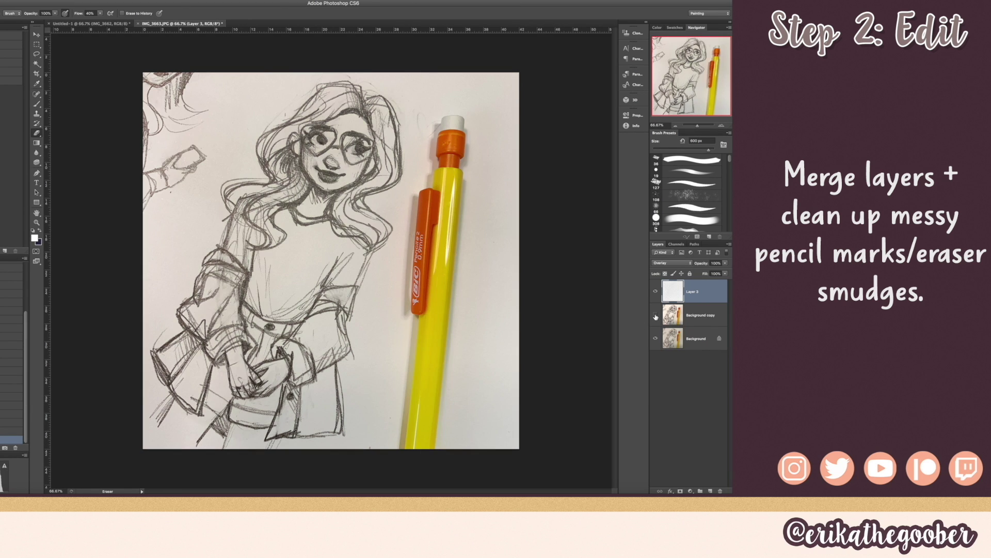
click(656, 316)
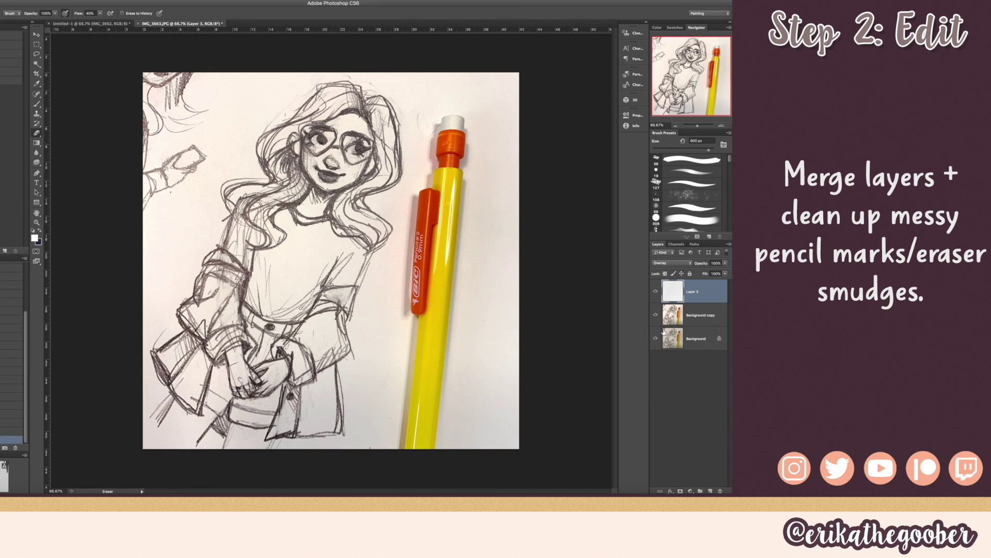
- Merge a duplicate of the Background copy layer with the merged gradient layer and duplicate the resulting layer
click(694, 315)
right_click(698, 314)
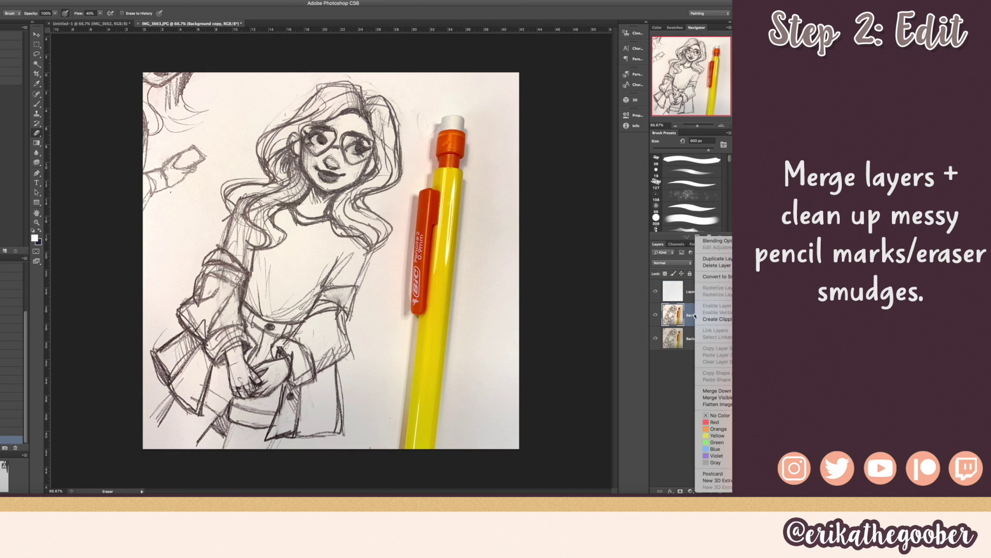
click(715, 259)
click(498, 218)
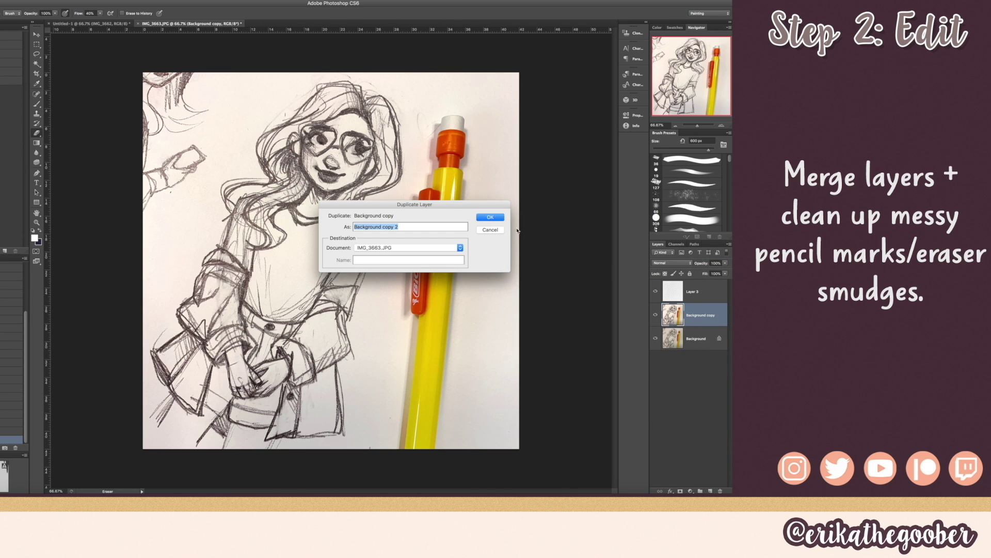
shift+click(694, 294)
right_click(694, 293)
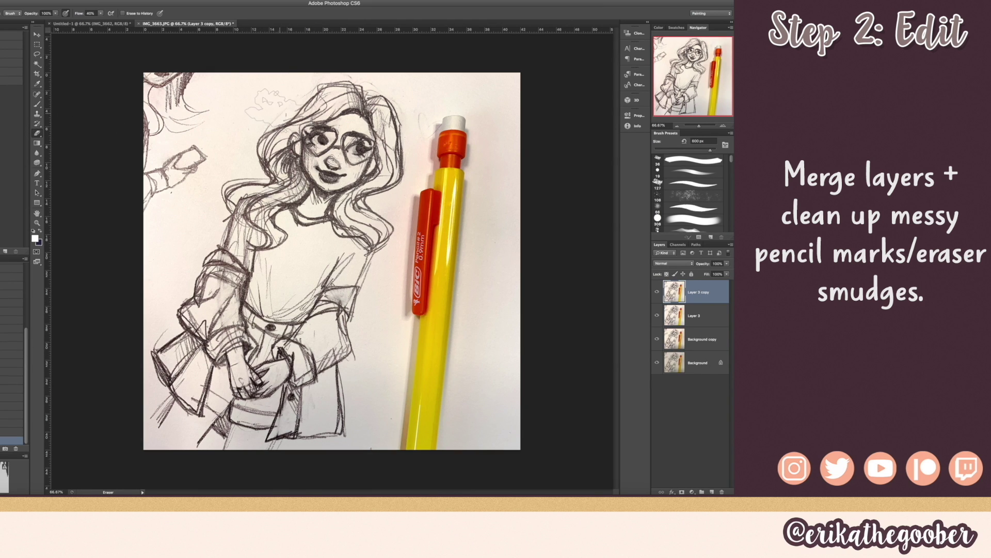
- Paint over stray marks and smudges around the hair, beside the pencil's eraser end and near the skirt with a smaller, paper-colored brush
key(bracketleft)
key(bracketleft)
key(bracketleft)
key(bracketleft)
key(bracketleft)
key(bracketleft)
key(bracketleft)
key(bracketleft)
key(bracketleft)
key(bracketleft)
key(bracketleft)
key(b)
key(x)
mouse_move(284, 104)
mouse_down()
mouse_move(275, 142)
mouse_move(289, 150)
mouse_up()
mouse_move(444, 110)
mouse_down()
mouse_move(438, 153)
mouse_move(420, 120)
mouse_up()
mouse_move(173, 324)
mouse_down()
mouse_move(162, 352)
mouse_move(146, 336)
mouse_up()
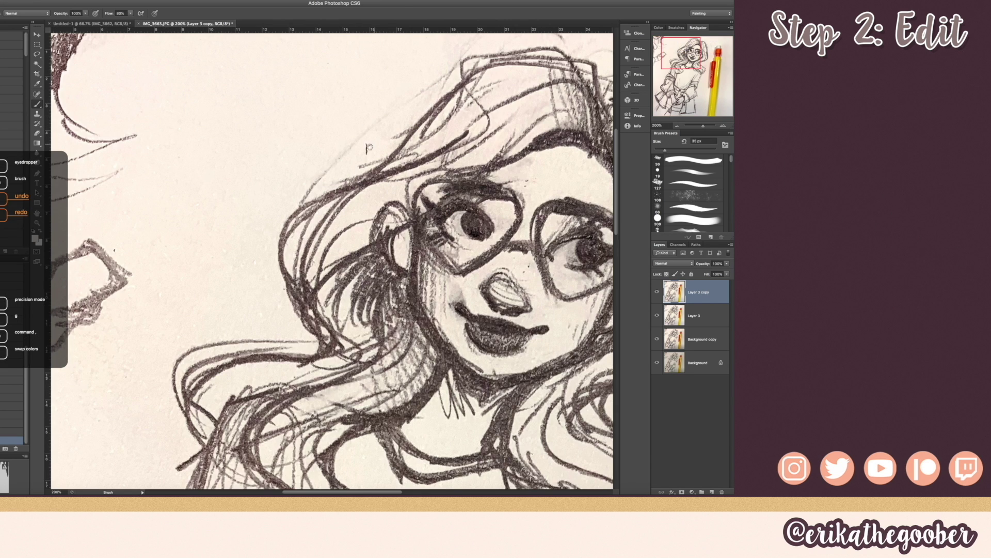
drag(369, 147, 304, 189)
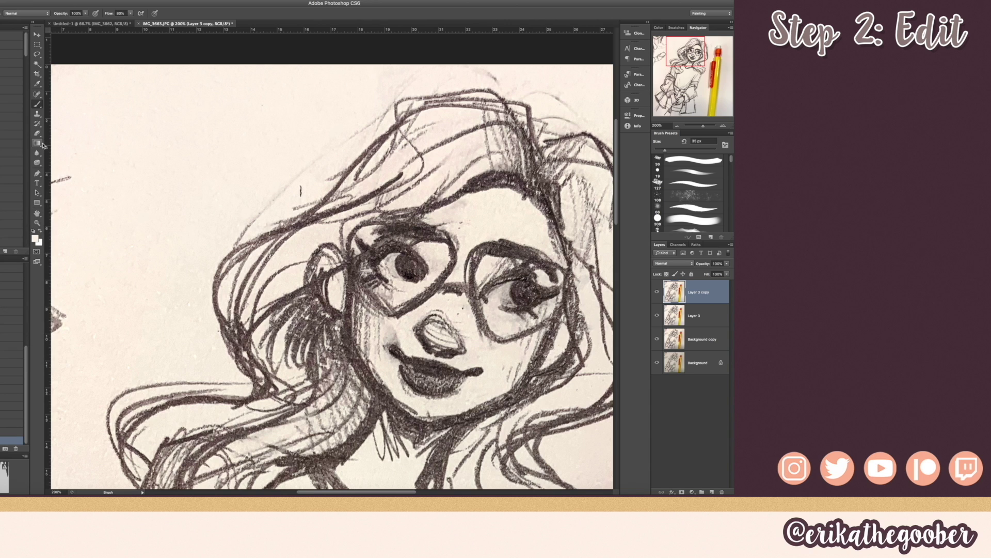
- Sample clean paper with the Clone Stamp and cover the stray marks and faint outline along the outer side of the hair
click(37, 114)
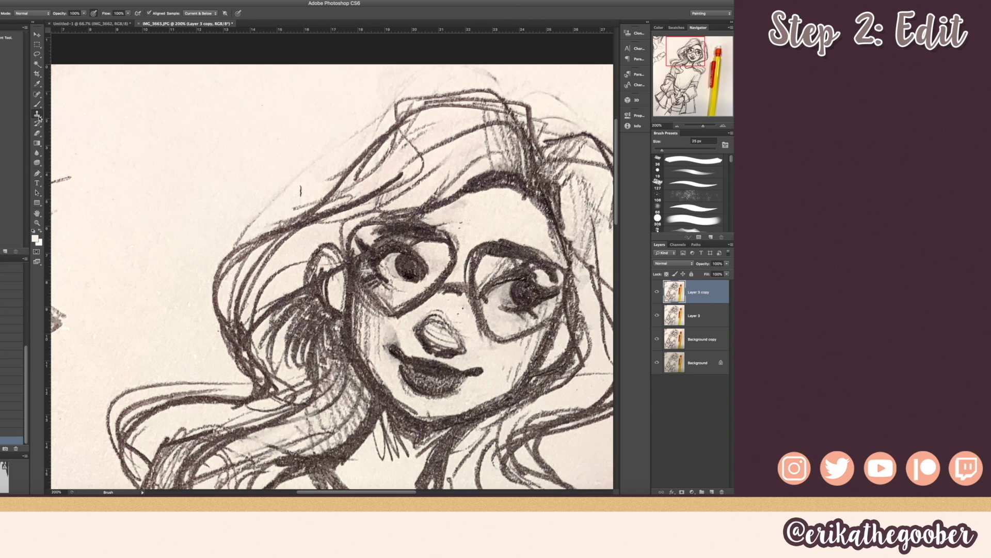
click(387, 180)
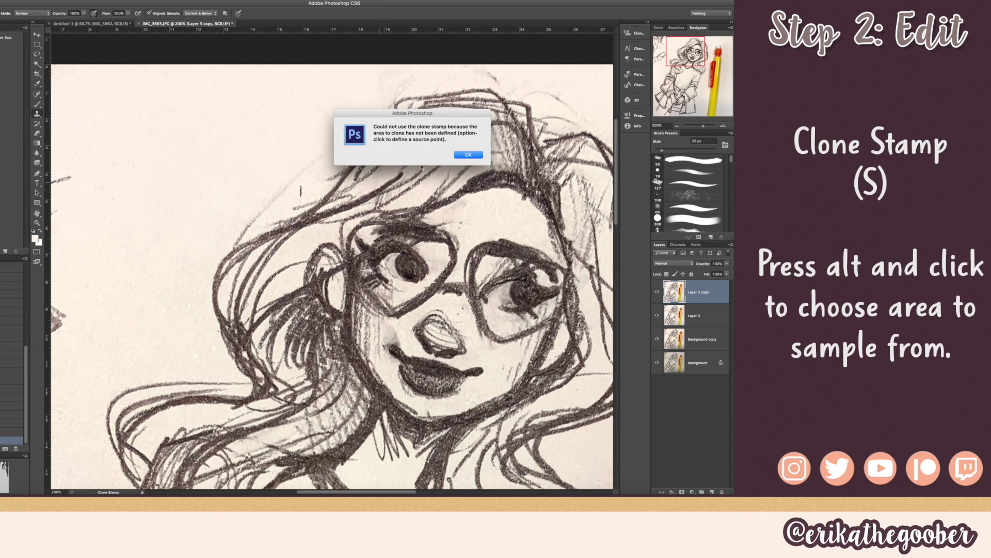
click(467, 155)
key(bracketright)
key(bracketright)
key(bracketright)
key(bracketright)
key(bracketright)
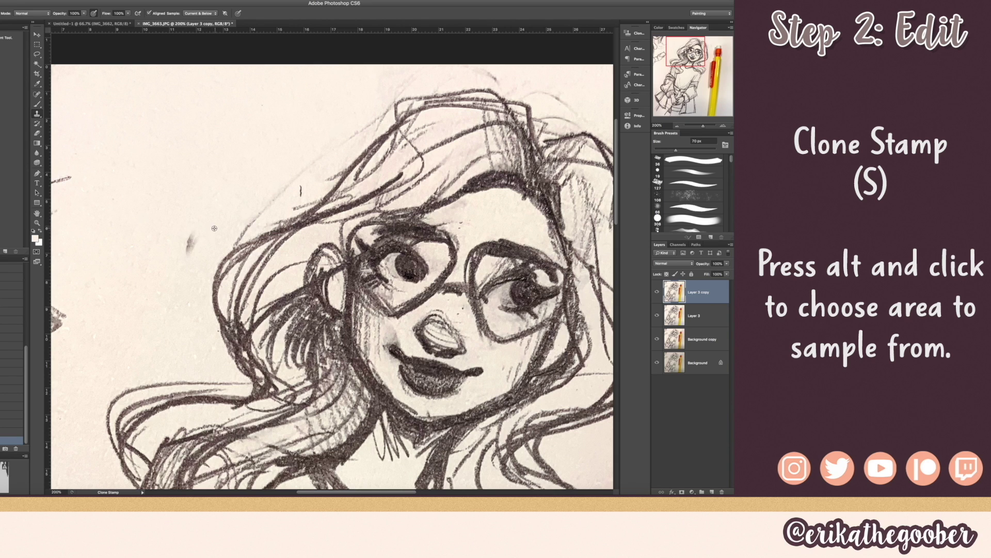
alt+click(200, 233)
key(bracketleft)
key(bracketleft)
key(bracketleft)
key(bracketleft)
key(bracketleft)
mouse_move(233, 243)
mouse_down()
mouse_move(245, 228)
mouse_move(229, 240)
mouse_move(268, 223)
mouse_up()
drag(298, 188, 300, 195)
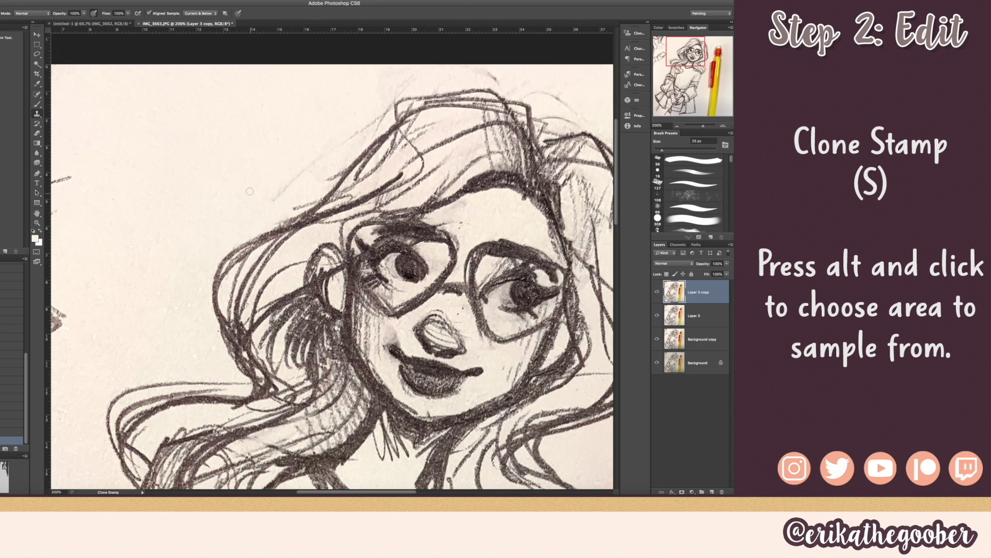
- Clone sampled paper over the faint construction lines above the head and along the opposite edge of the hair
alt+click(268, 162)
scroll(392, 124, right, 5)
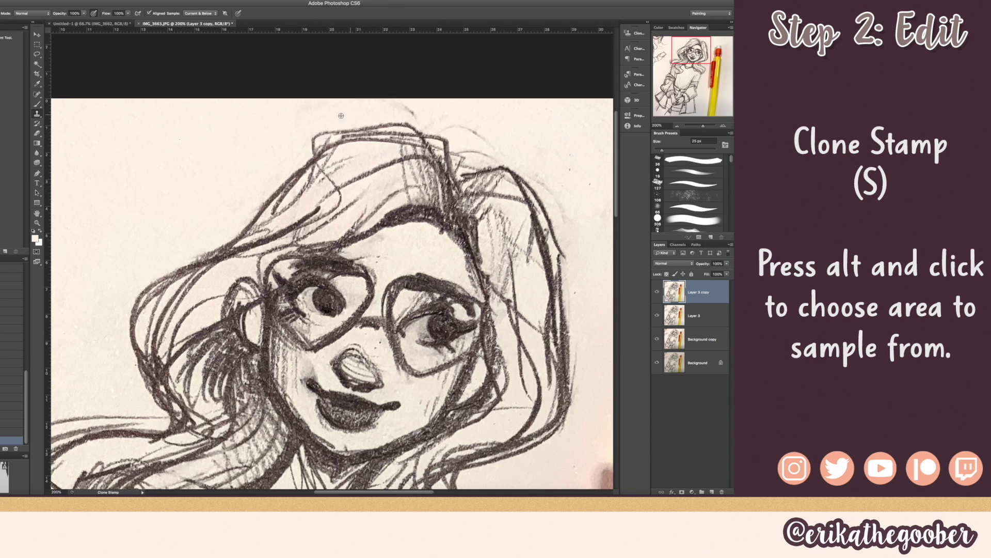
alt+click(442, 116)
drag(437, 142, 460, 180)
key(bracketleft)
key(bracketleft)
key(bracketleft)
key(bracketleft)
mouse_move(513, 184)
mouse_down()
mouse_move(565, 231)
mouse_move(541, 253)
mouse_up()
- Clone clean paper over the small marks on the character's face with a 20 px Clone Stamp brush
scroll(531, 215, left, 3)
key(bracketleft)
key(bracketleft)
key(bracketleft)
alt+click(263, 349)
drag(253, 301, 249, 294)
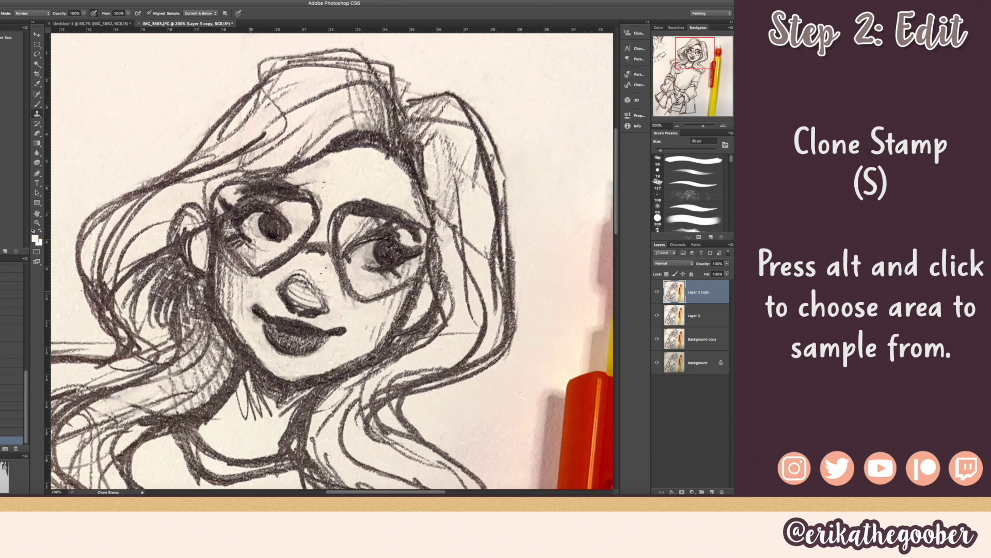
- Enlarge the Clone Stamp brush to 50 px for cleaning up the wider paper area
key(super+0)
key(bracketright)
key(bracketright)
key(bracketright)
key(bracketright)
key(bracketright)
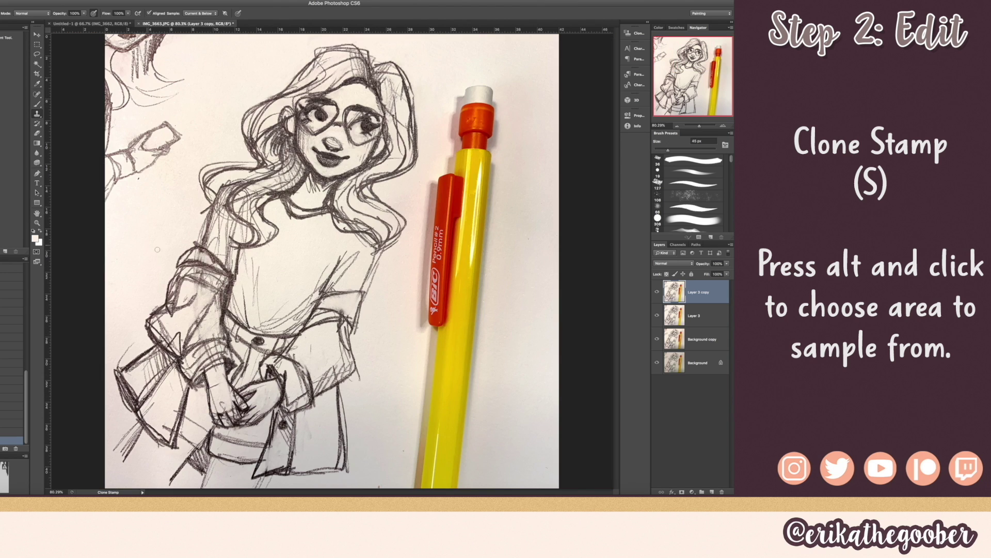
key(bracketright)
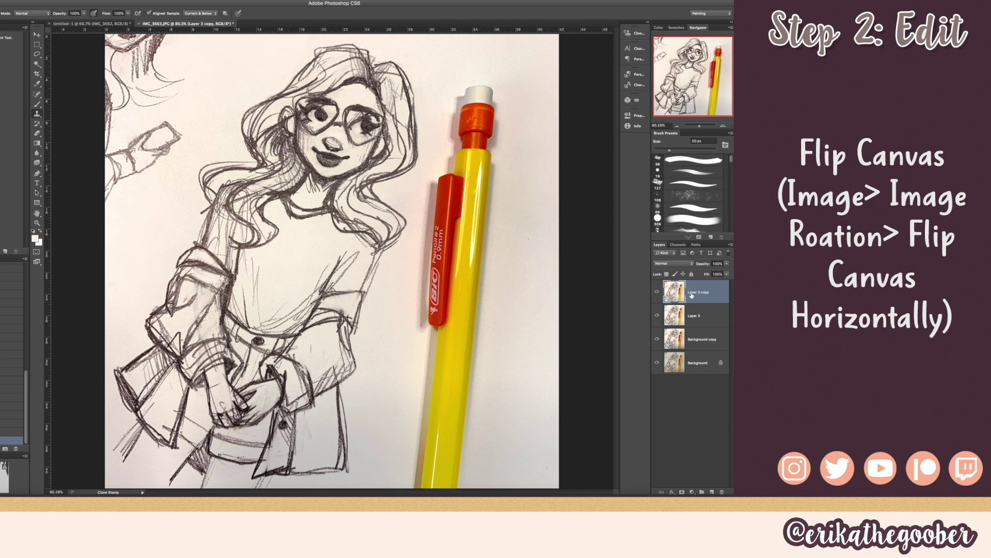
- Duplicate the Layer 3 copy layer as Layer 3 copy 2
right_click(693, 290)
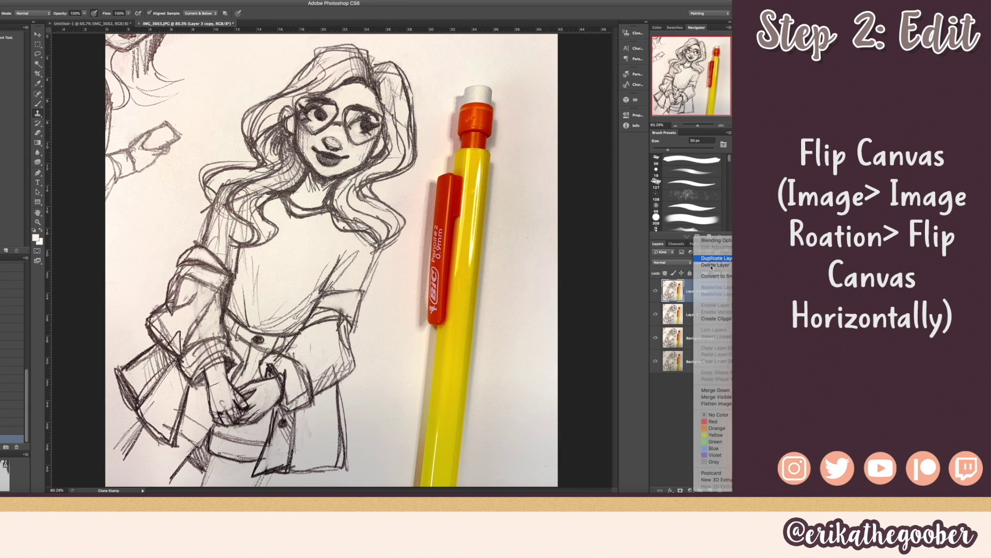
click(712, 259)
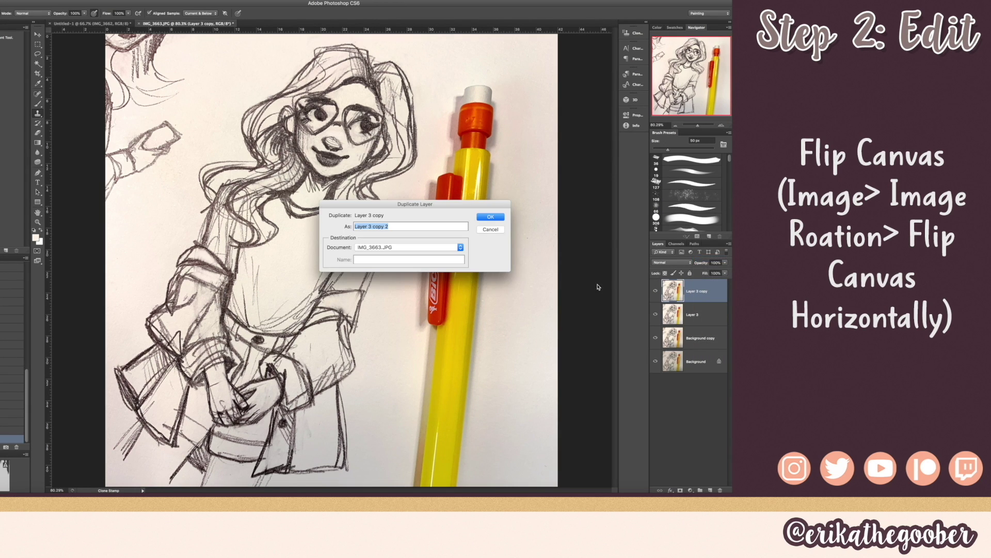
click(488, 219)
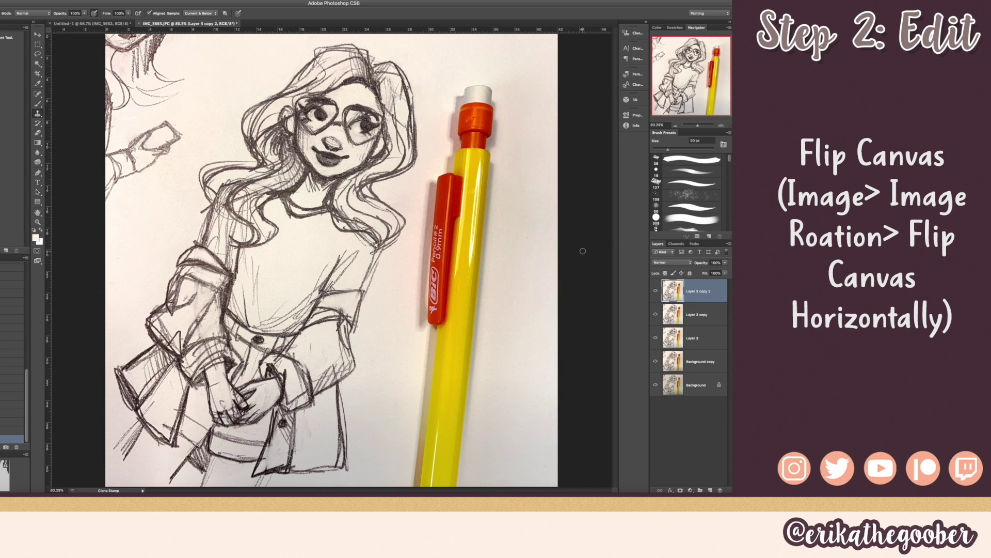
- Flip the canvas horizontally and look up the flip options for image rotation
key(super+shift+h)
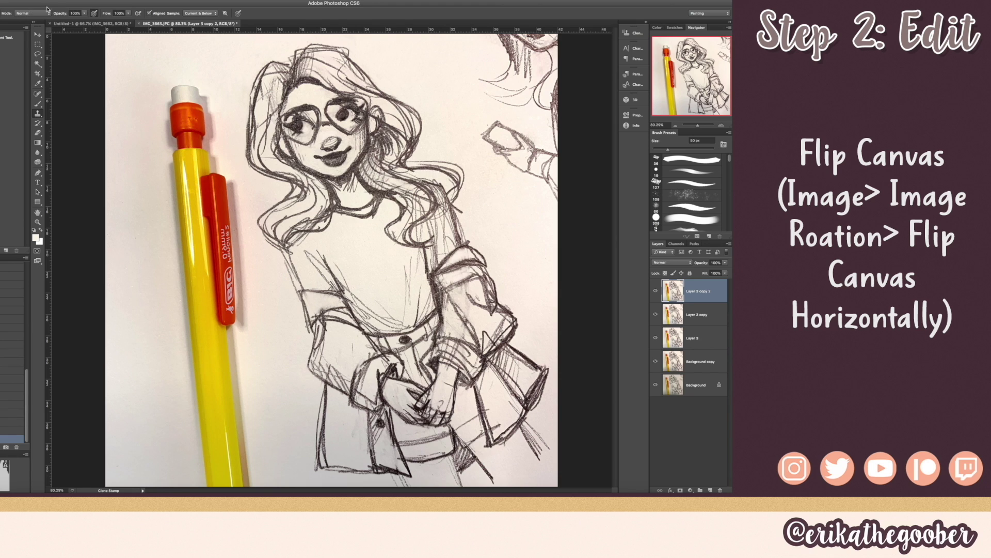
click(25, 1)
mouse_move(55, 75)
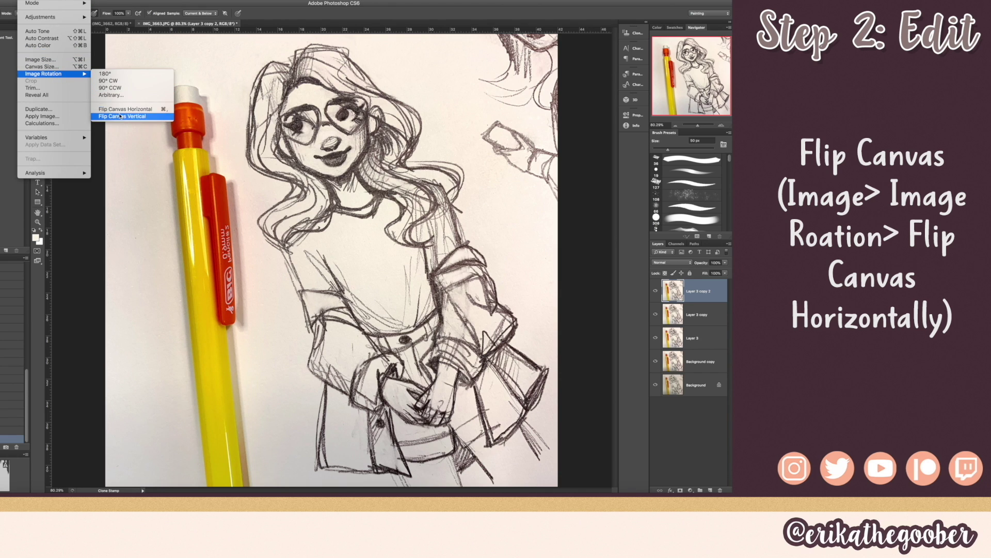
click(591, 135)
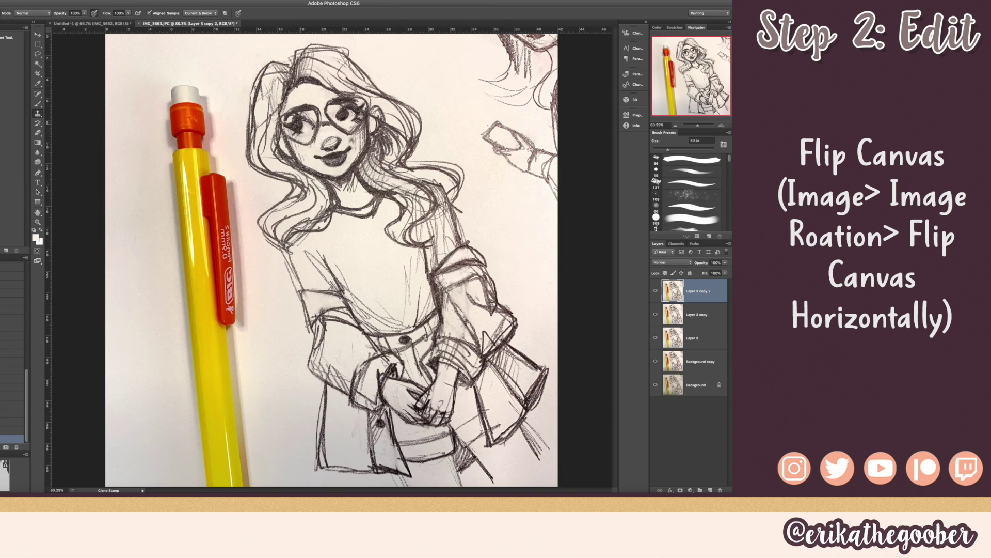
- Mark the edge of the face with two orange brush strokes and undo both
key(b)
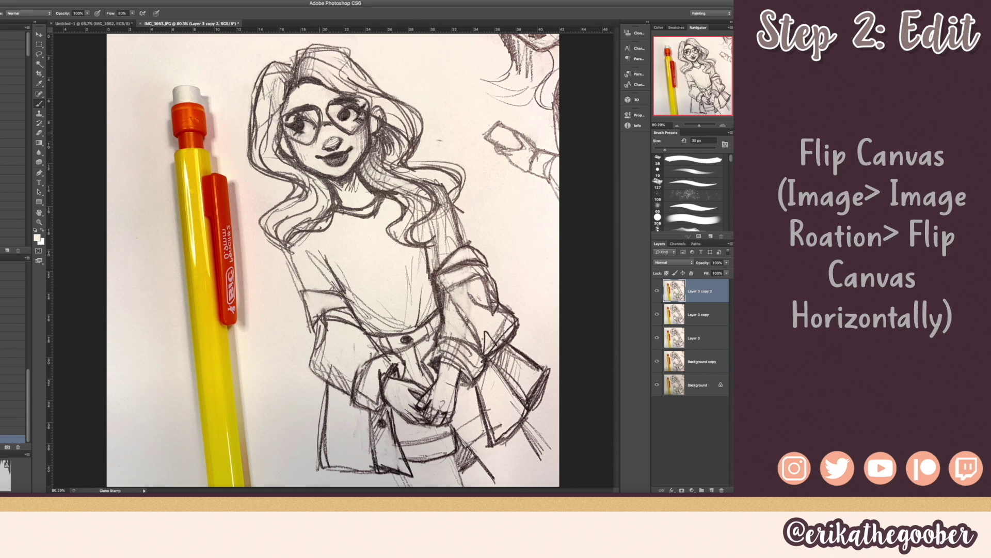
drag(283, 139, 217, 83)
mouse_move(218, 81)
mouse_down()
mouse_move(256, 93)
mouse_move(228, 120)
mouse_move(269, 144)
mouse_move(292, 105)
mouse_up()
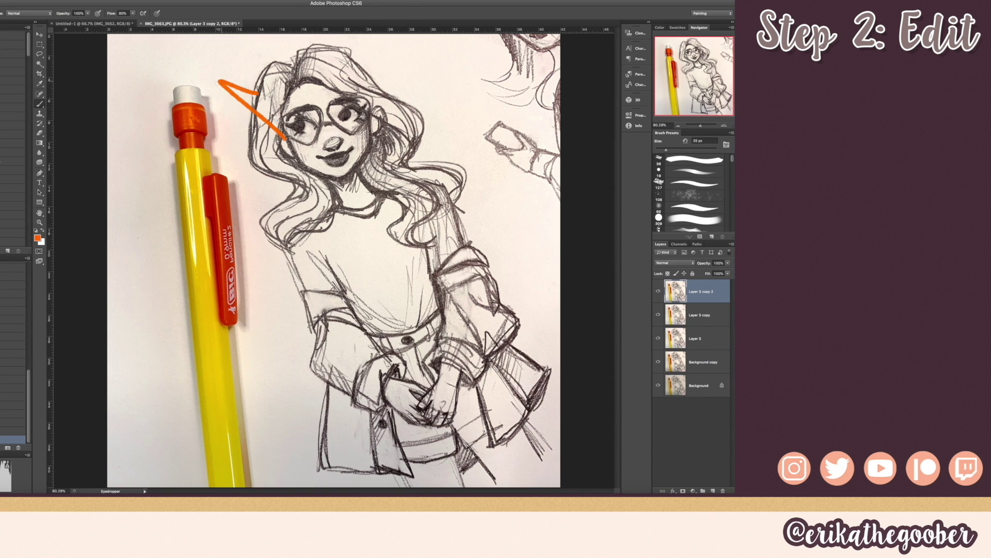
key(super+z)
key(super+z)
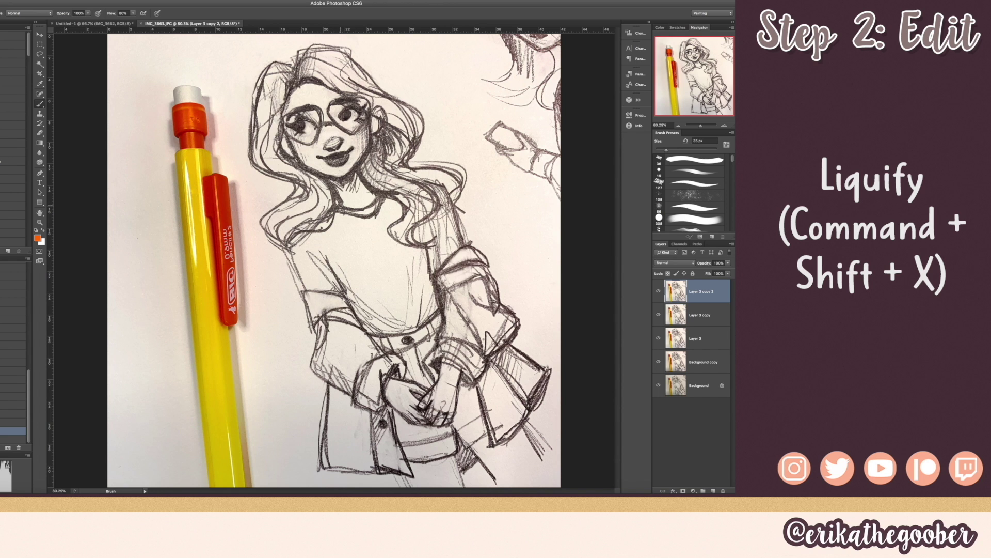
- Liquify Layer 3 copy 2 with an enlarged brush, nudging the side of the face and glasses to correct their shape
key(super+shift+x)
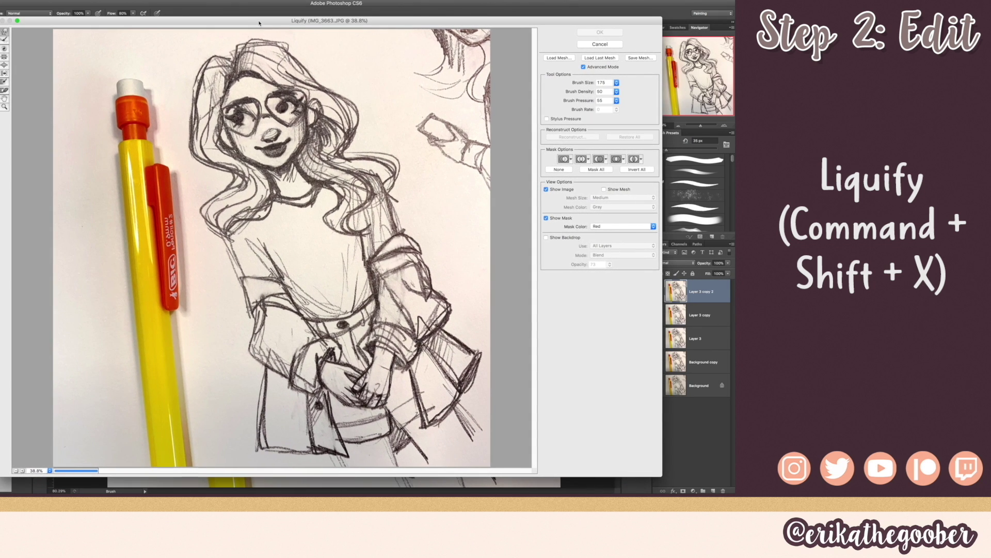
key(bracketright)
key(bracketright)
key(bracketright)
key(bracketright)
key(bracketright)
key(bracketright)
key(bracketright)
key(bracketright)
drag(210, 107, 212, 110)
mouse_move(219, 120)
mouse_down()
mouse_move(221, 135)
mouse_move(214, 121)
mouse_up()
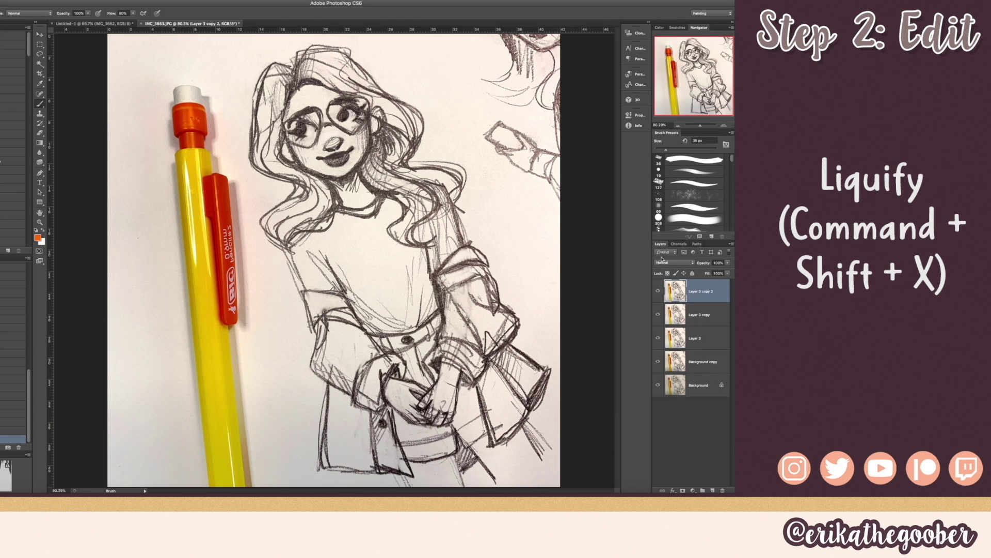
- Flip the canvas back horizontally and toggle the visibility of Layer 3 copy 2 to compare the liquified face
click(657, 292)
click(658, 293)
key(ctrl+shift+h)
click(658, 291)
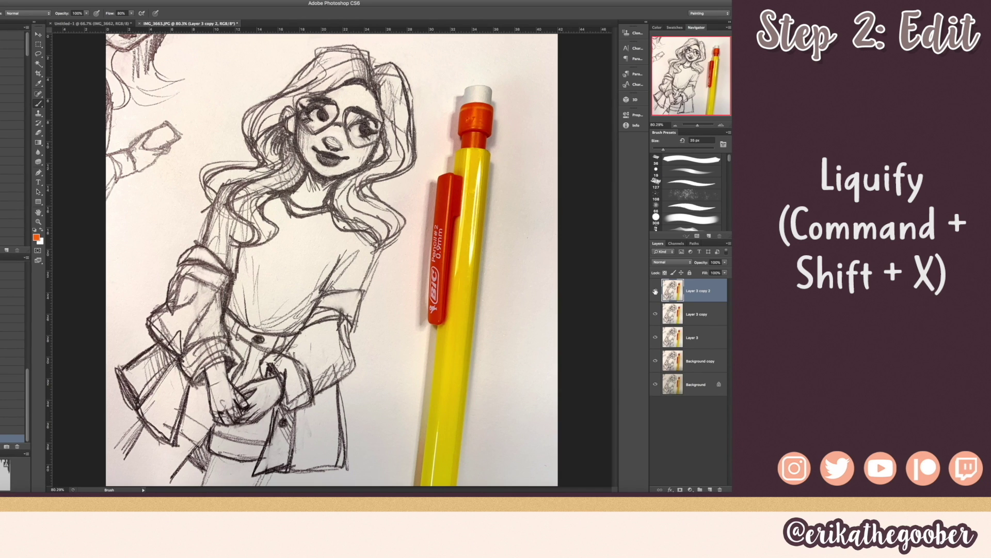
click(656, 290)
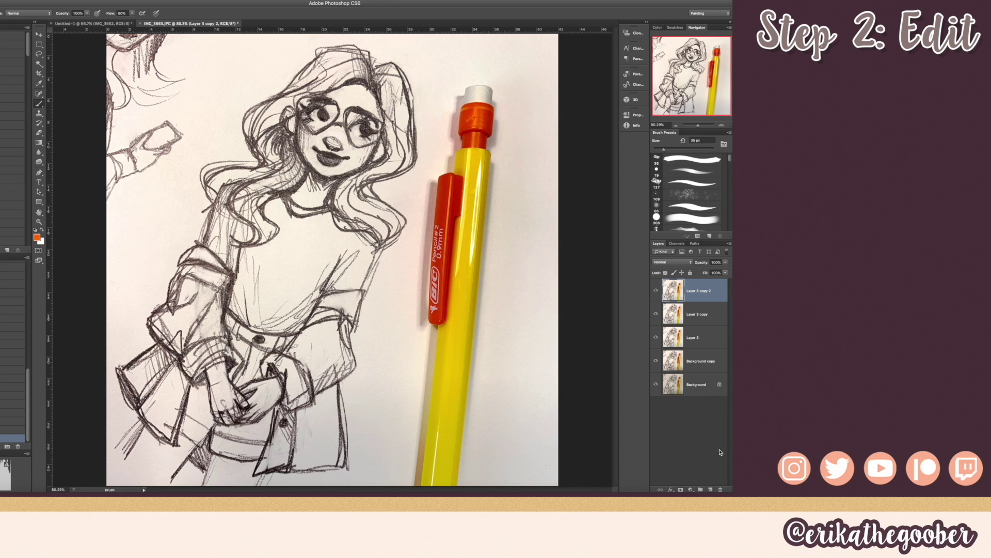
- Add a new layer set to Multiply and darken the face outline, nose and mouth with a dark textured brush
click(710, 489)
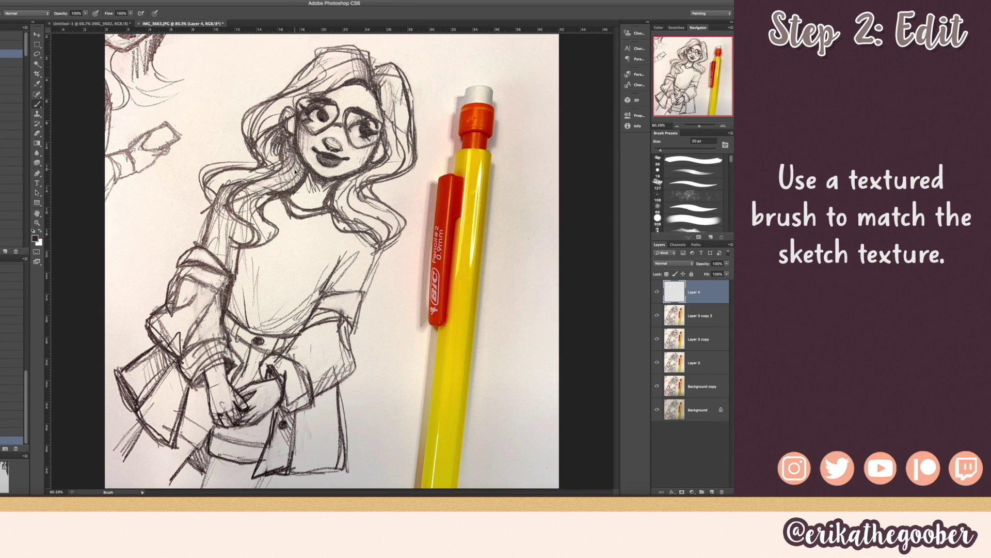
key(super+plus)
drag(307, 184, 335, 221)
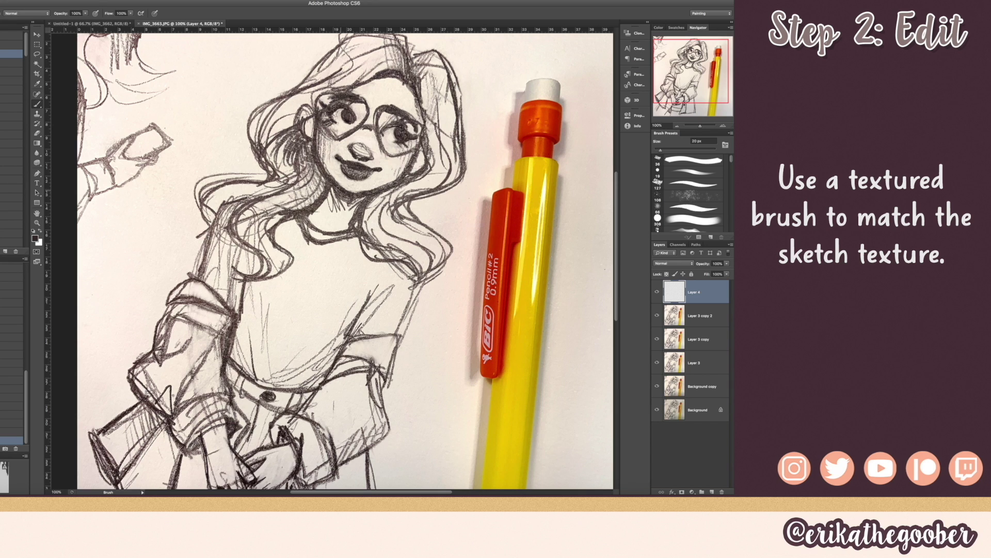
key(bracketright)
drag(314, 143, 317, 159)
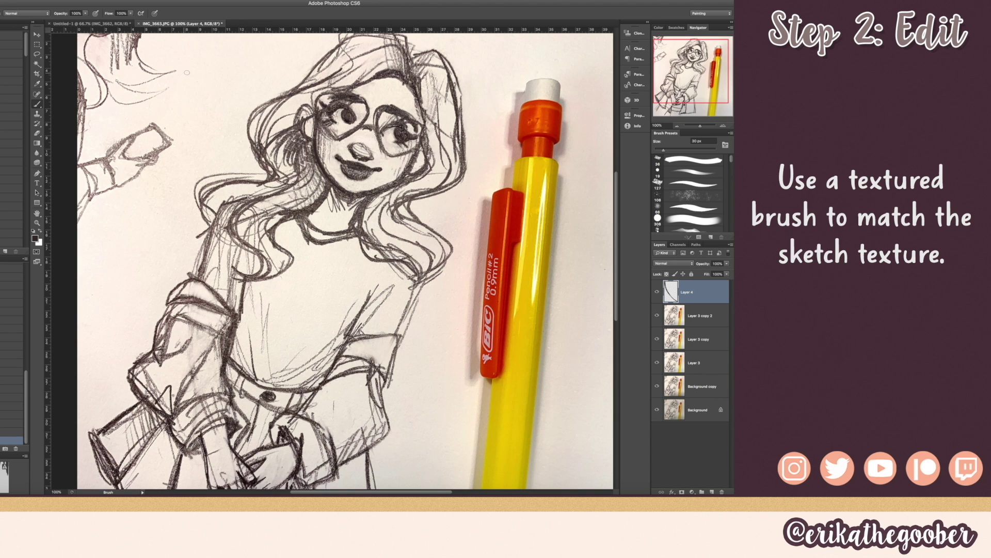
drag(315, 128, 314, 137)
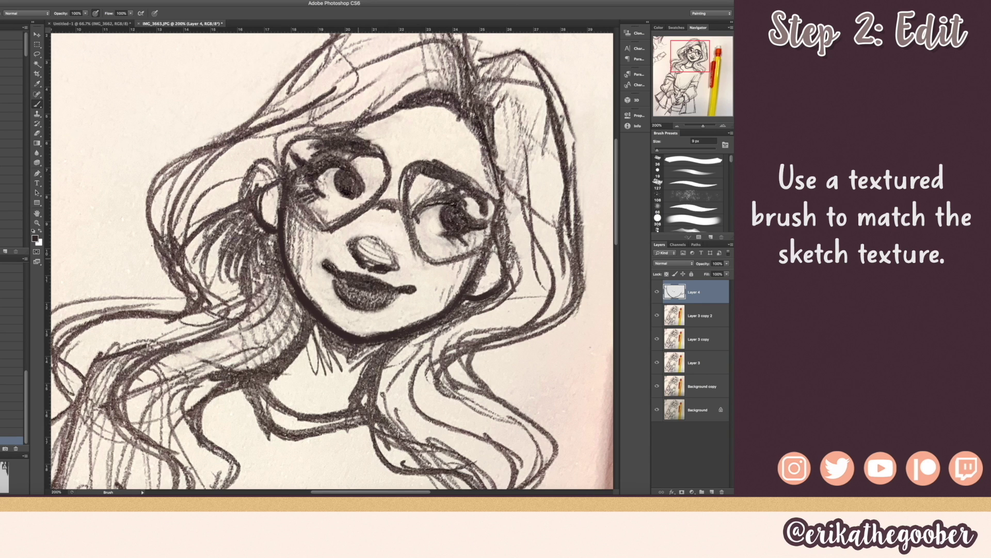
drag(358, 258, 393, 265)
drag(329, 256, 317, 225)
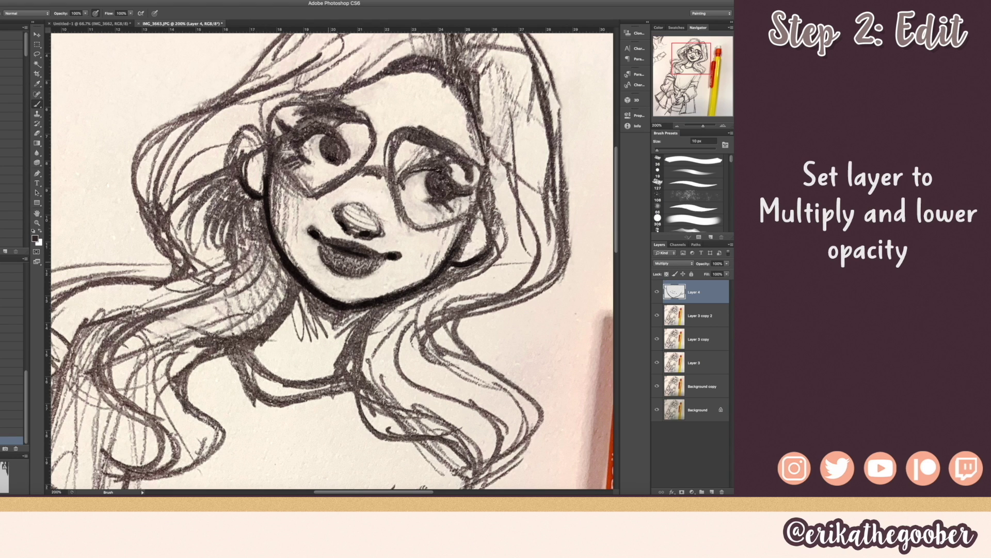
- Darken the eyes, lashes and eyebrows on Layer 4 with the textured brush
key(bracketright)
key(bracketright)
click(727, 264)
mouse_move(728, 272)
mouse_down()
mouse_move(708, 272)
mouse_move(728, 274)
mouse_up()
scroll(320, 156, up, 3)
key(bracketleft)
mouse_move(335, 171)
mouse_down()
mouse_move(307, 163)
mouse_move(327, 159)
mouse_move(340, 190)
mouse_move(469, 225)
mouse_move(304, 196)
mouse_up()
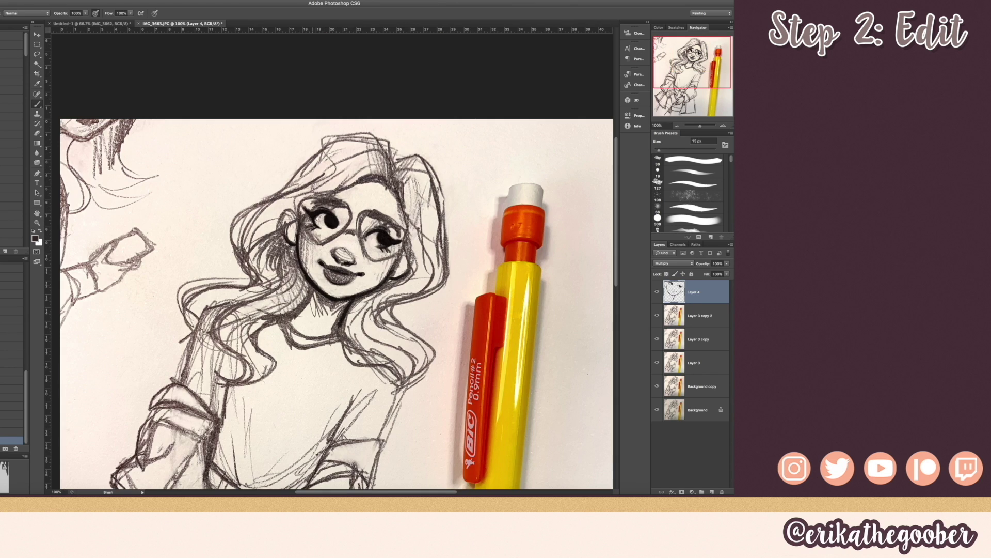
- Strengthen the outlines of the hair, neckline, sleeves, jacket and skirt on Layer 4 with a larger textured brush
key(bracketright)
mouse_move(382, 180)
mouse_down()
mouse_move(247, 276)
mouse_move(410, 281)
mouse_move(338, 255)
mouse_up()
drag(331, 271, 398, 360)
drag(258, 235, 155, 302)
mouse_move(332, 297)
mouse_down()
mouse_move(389, 294)
mouse_move(318, 373)
mouse_up()
key(super+minus)
drag(312, 357, 291, 384)
drag(155, 356, 201, 416)
drag(199, 289, 199, 338)
drag(243, 299, 291, 324)
drag(297, 438, 343, 435)
- Add a new layer above Layer 3 copy 2 and paint a sampled color over the sketch lines around one eye
click(684, 315)
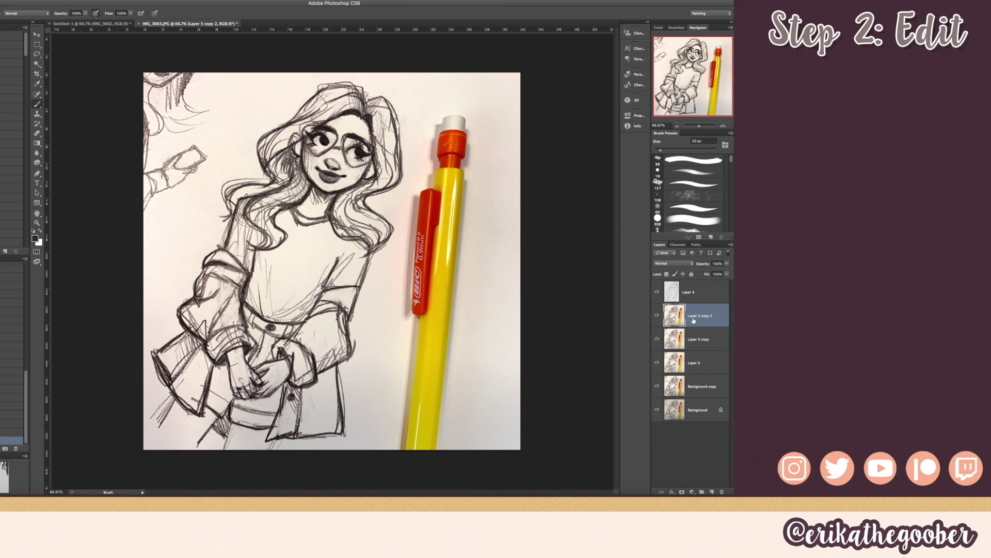
click(712, 491)
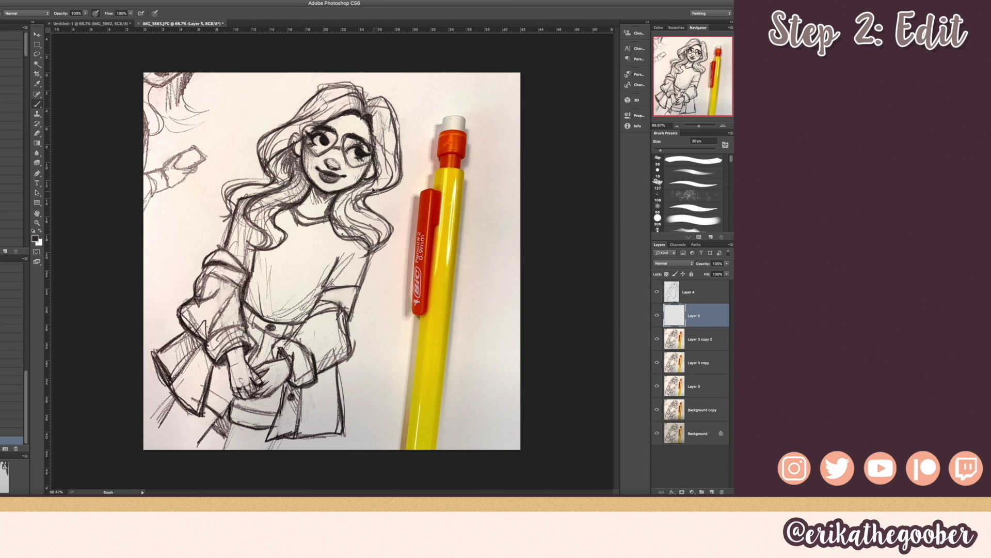
key(super+plus)
key(super+plus)
drag(375, 191, 364, 531)
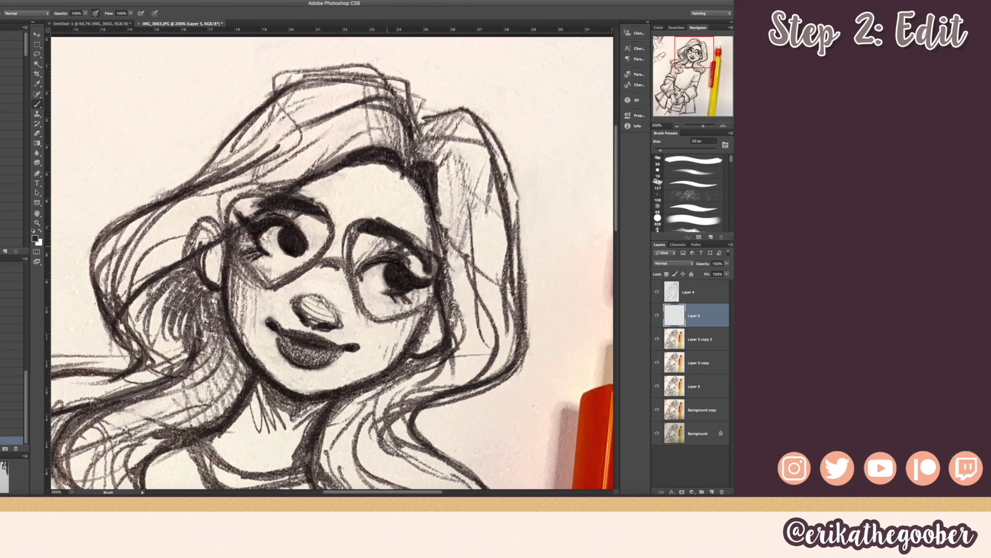
alt+click(382, 282)
mouse_move(388, 287)
mouse_down()
mouse_move(397, 289)
mouse_move(384, 287)
mouse_up()
- Paint over the rough shading inside the glasses, on the cheeks and along the figure with a much larger brush
key(bracketright)
key(bracketright)
key(bracketright)
key(bracketright)
key(bracketright)
key(bracketright)
key(bracketright)
key(bracketright)
key(bracketright)
drag(263, 266, 304, 273)
drag(253, 340, 279, 377)
key(super+minus)
drag(361, 217, 384, 227)
drag(372, 237, 375, 269)
drag(329, 447, 407, 283)
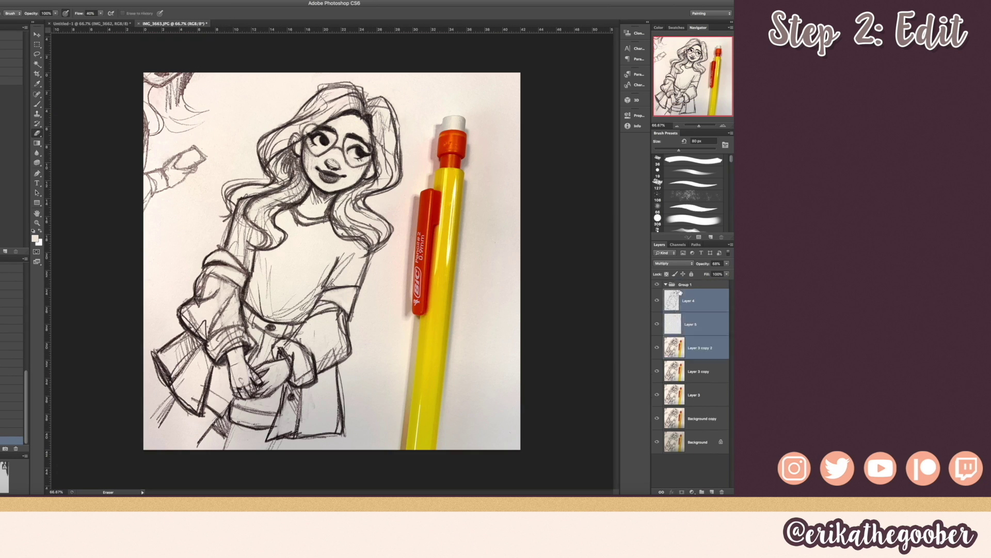
- Collect Layer 4, Layer 5 and Layer 3 copy 2 in Group 1, collapse it and duplicate it as Group 1 copy
click(667, 285)
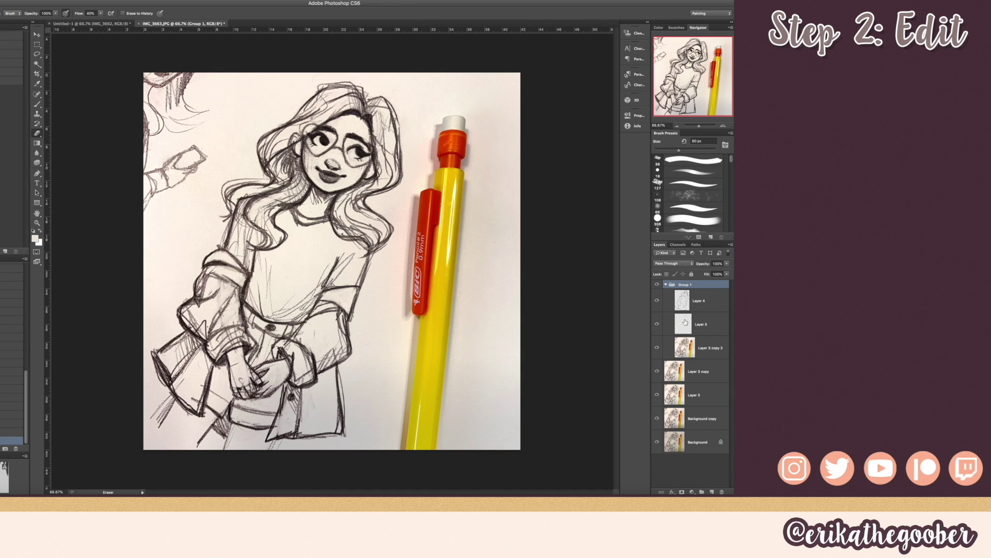
click(666, 284)
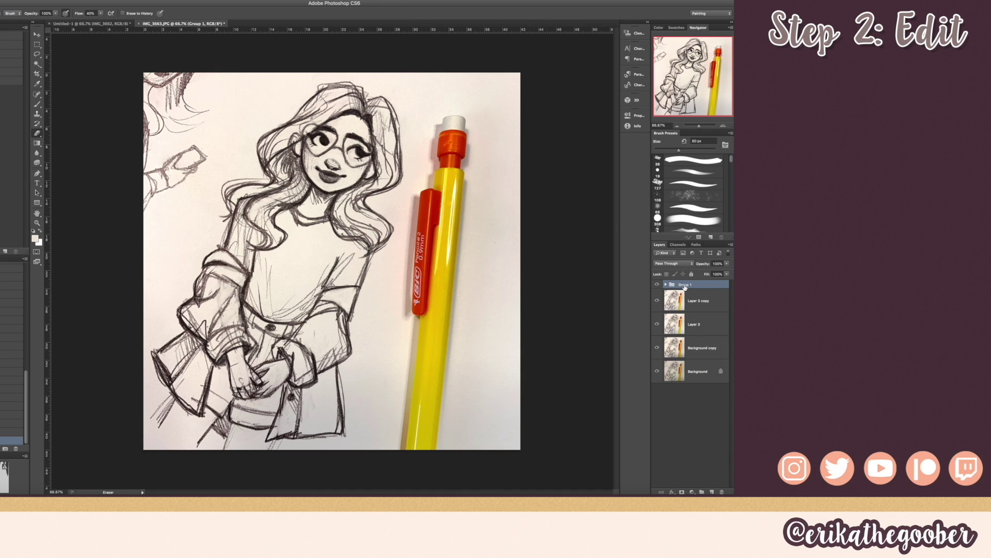
right_click(686, 285)
click(706, 300)
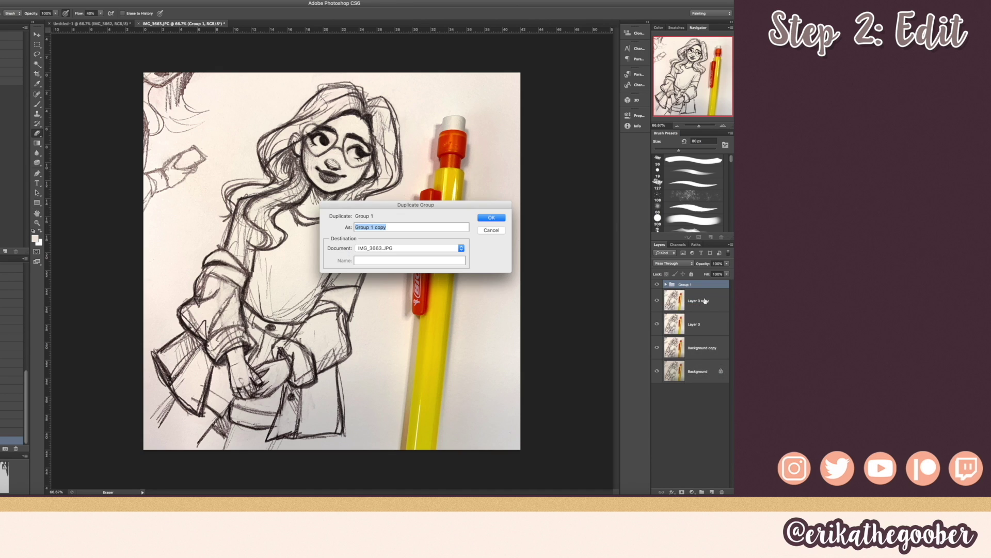
key(Return)
- Merge Group 1 copy into a single layer and add a new empty layer directly above Group 1
right_click(693, 284)
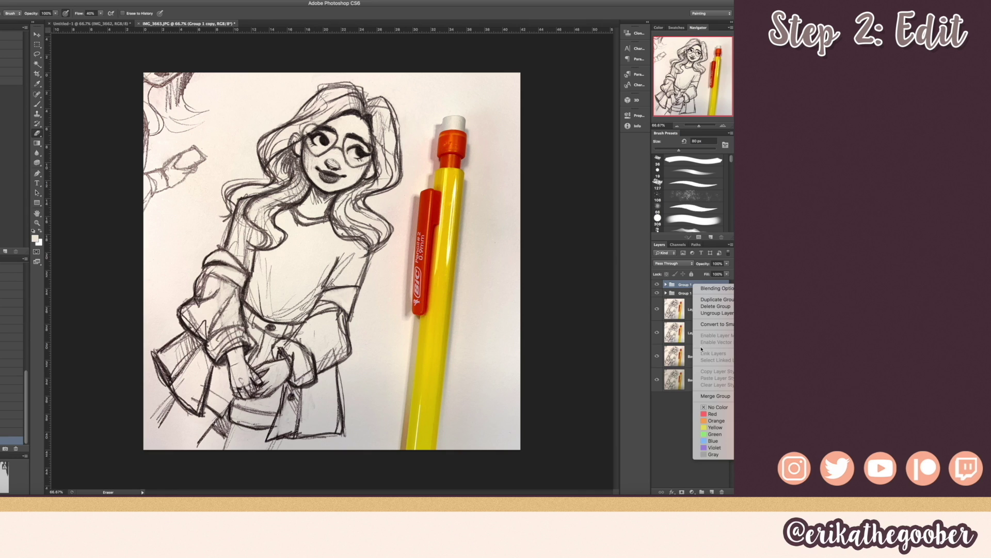
click(706, 396)
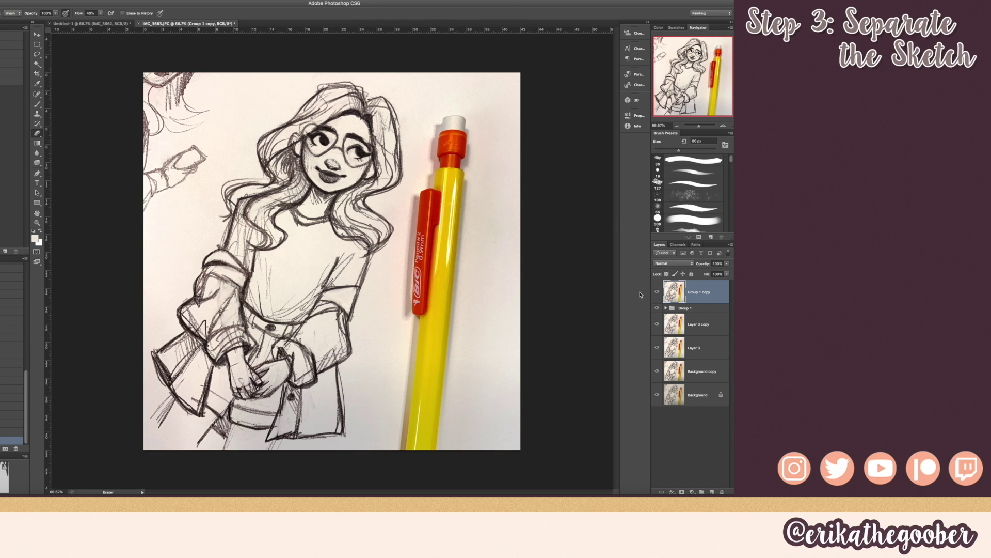
click(697, 308)
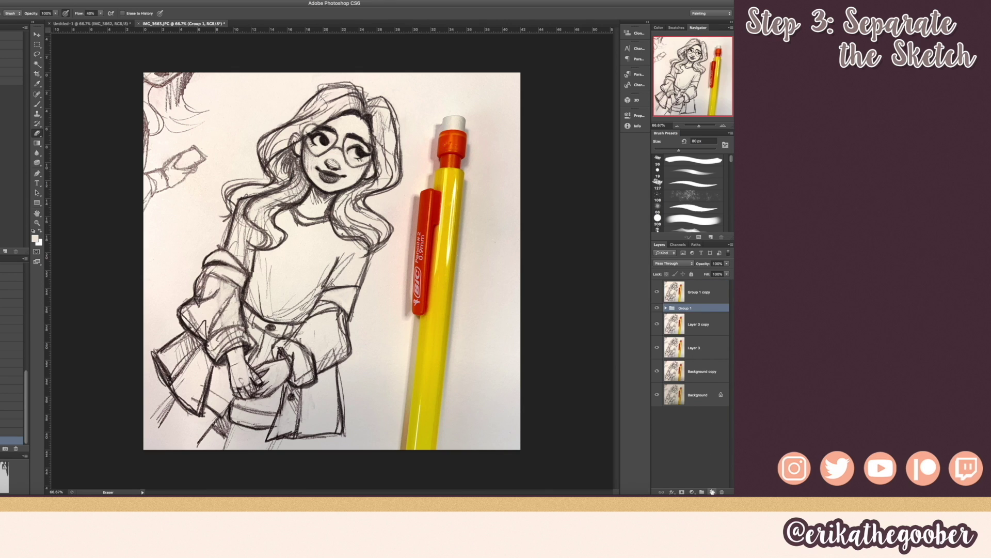
click(713, 492)
- Set the blend mode of the Group 1 copy layer to Multiply
click(694, 293)
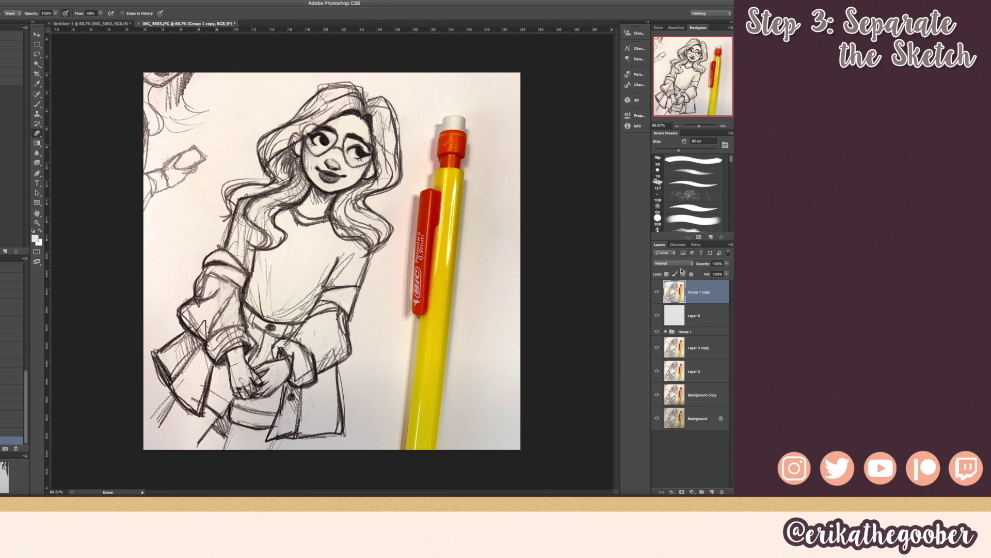
click(676, 263)
click(666, 282)
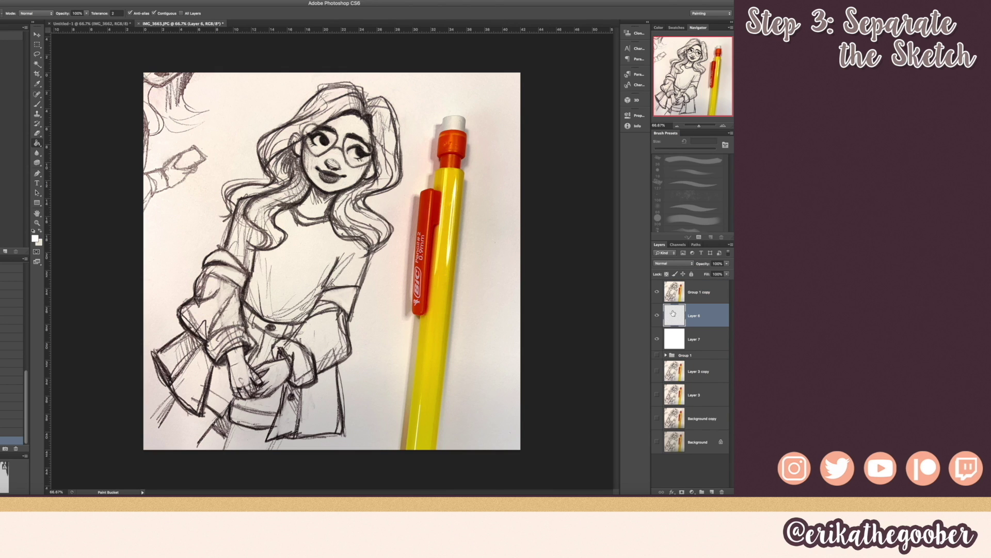
- Paint the shirt in lilac #c19dbc on Layer 6 with a 175 px brush, and hide that layer
click(35, 237)
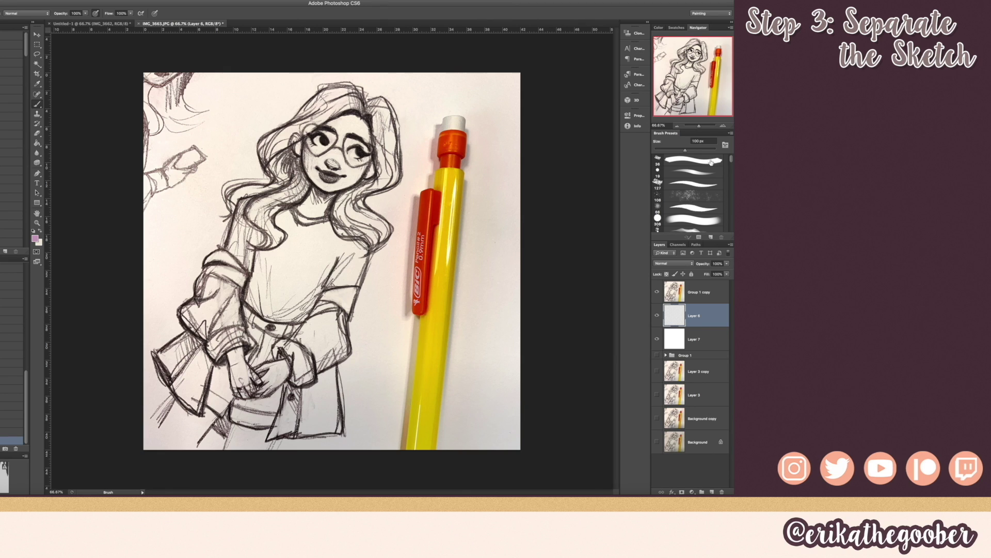
key(bracketright)
key(bracketright)
key(bracketright)
mouse_move(256, 299)
mouse_down()
mouse_move(266, 310)
mouse_move(258, 266)
mouse_move(292, 302)
mouse_move(321, 277)
mouse_move(352, 273)
mouse_move(359, 248)
mouse_move(328, 242)
mouse_move(304, 214)
mouse_move(276, 224)
mouse_move(288, 271)
mouse_move(243, 207)
mouse_up()
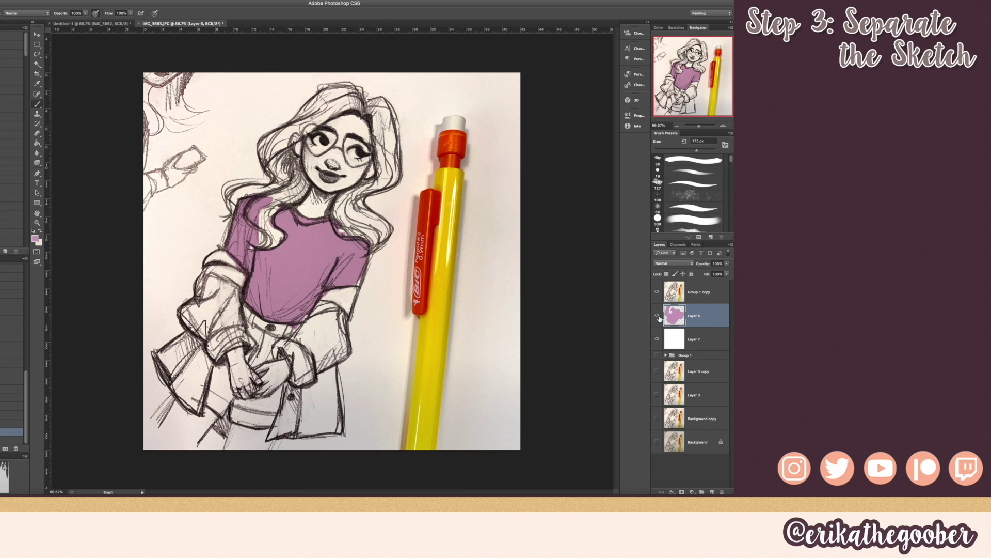
click(658, 315)
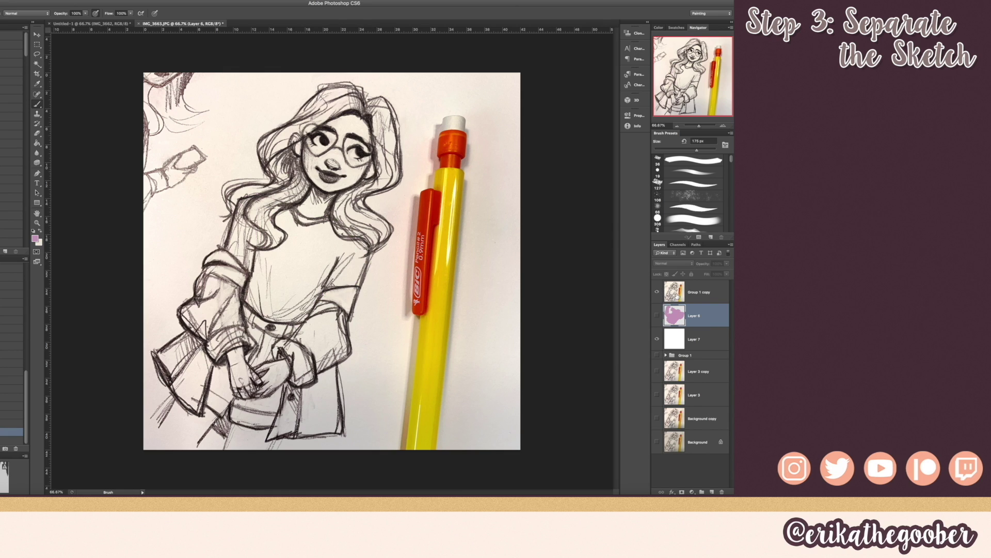
- Select the entire canvas with the Group 1 copy layer active and copy the sketch image
click(662, 293)
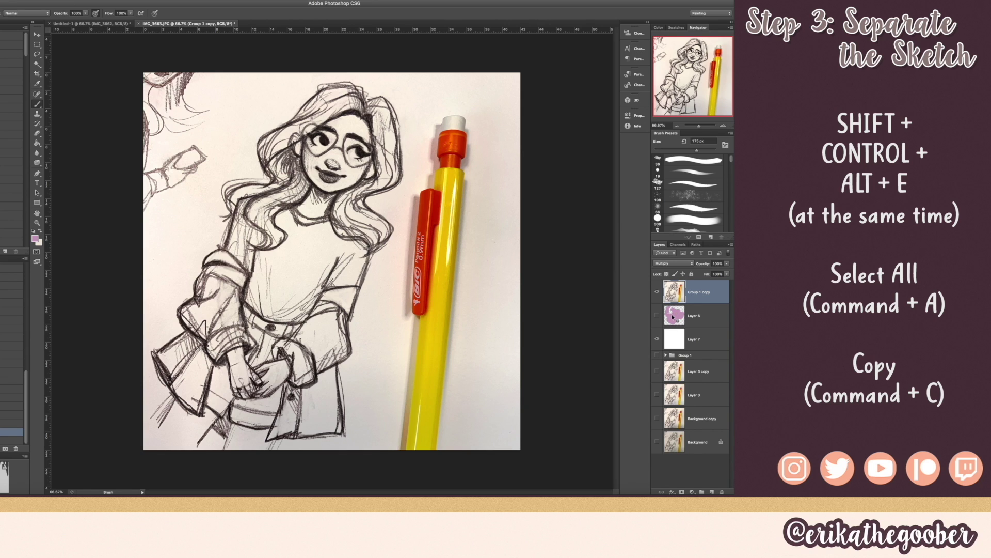
key(shift+ctrl+alt+e)
key(super+a)
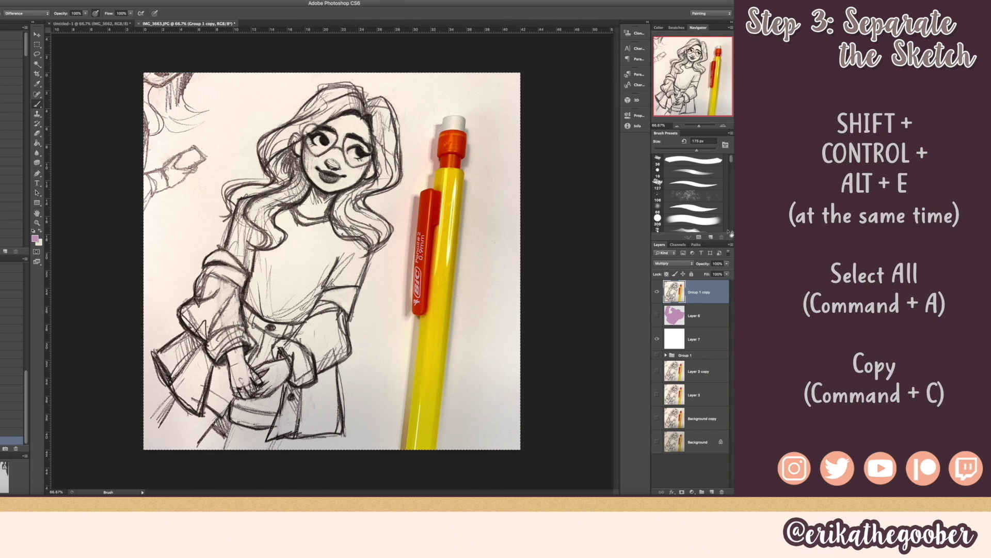
- Create a new channel, paste the copied sketch into it and invert it
click(679, 246)
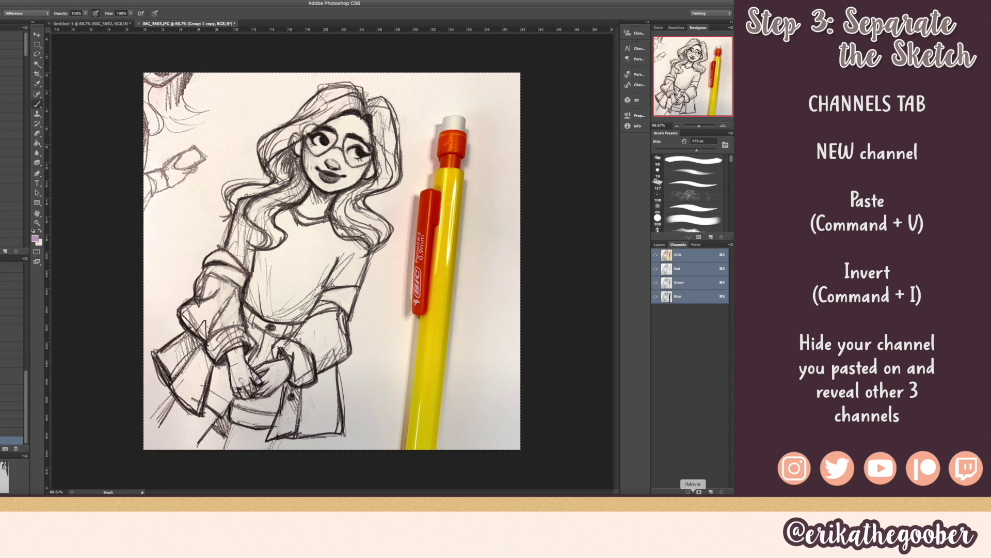
click(710, 491)
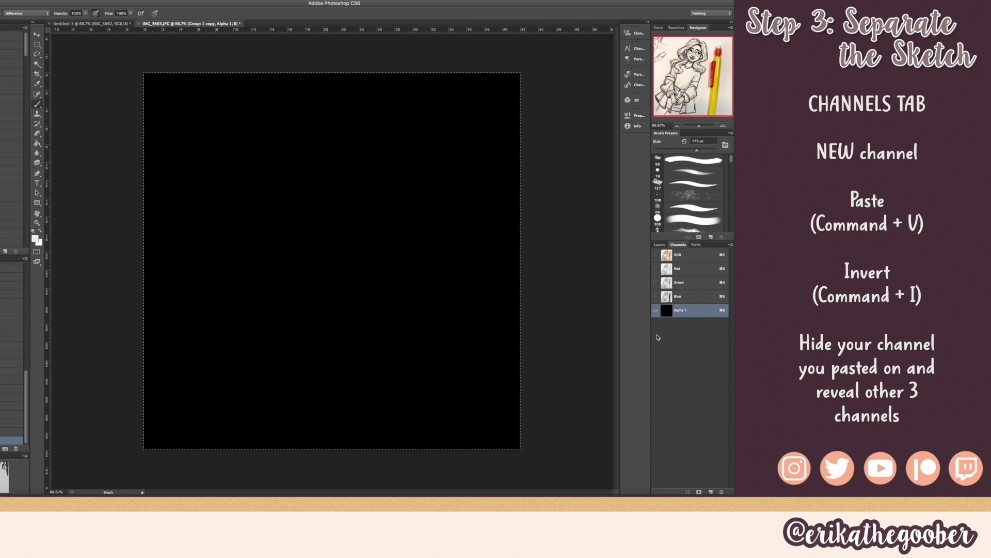
key(super+v)
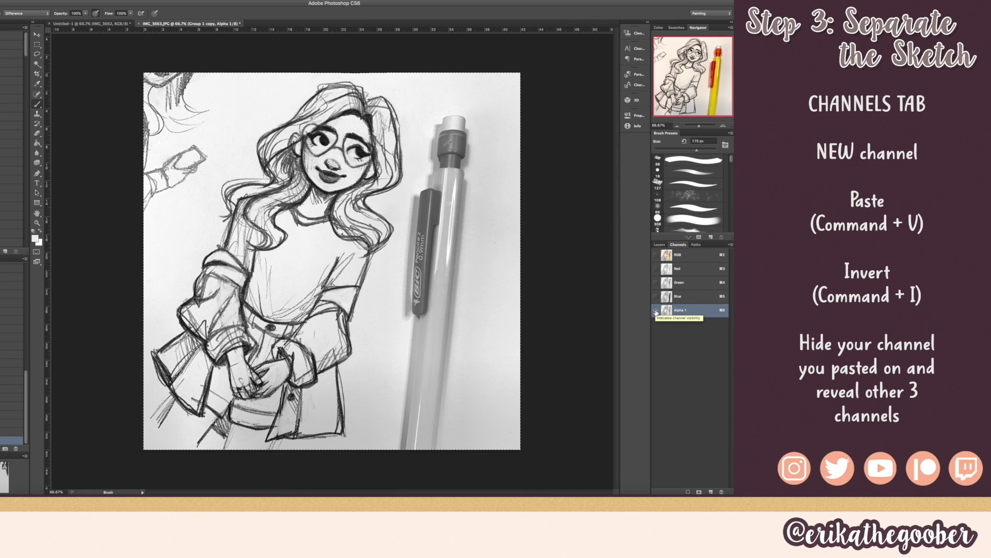
key(super+i)
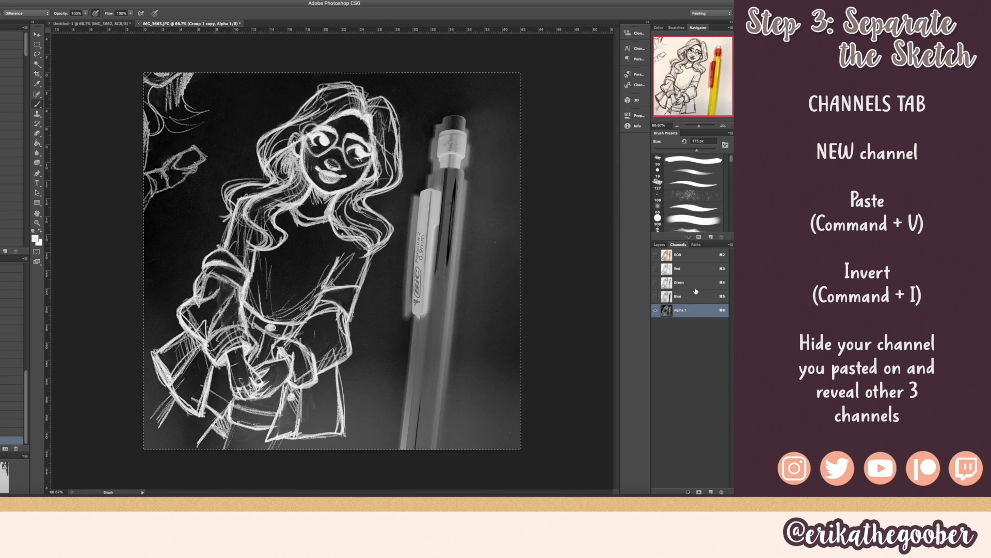
- Make the RGB, Red, Green and Blue channels visible and hide the Alpha 1 channel
click(655, 296)
click(655, 282)
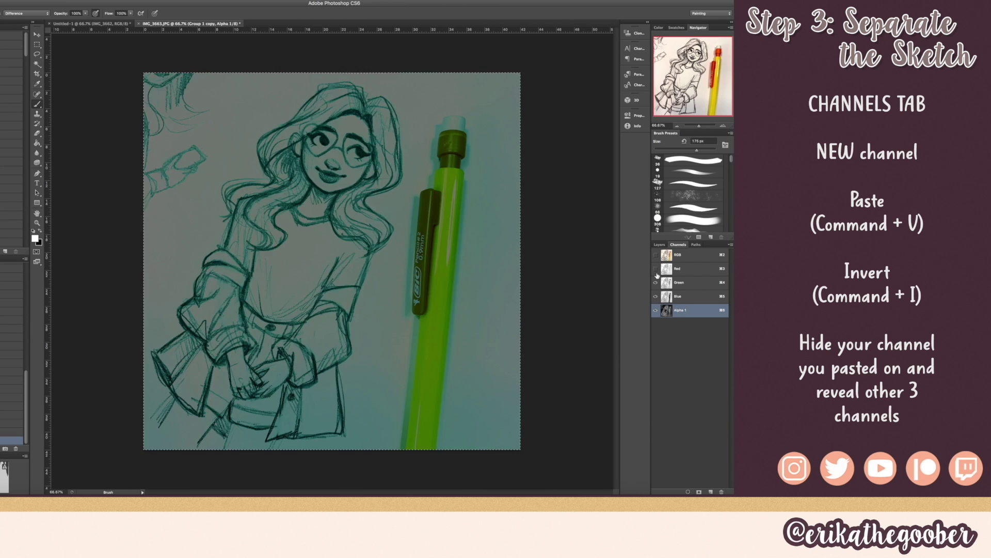
click(656, 255)
click(656, 310)
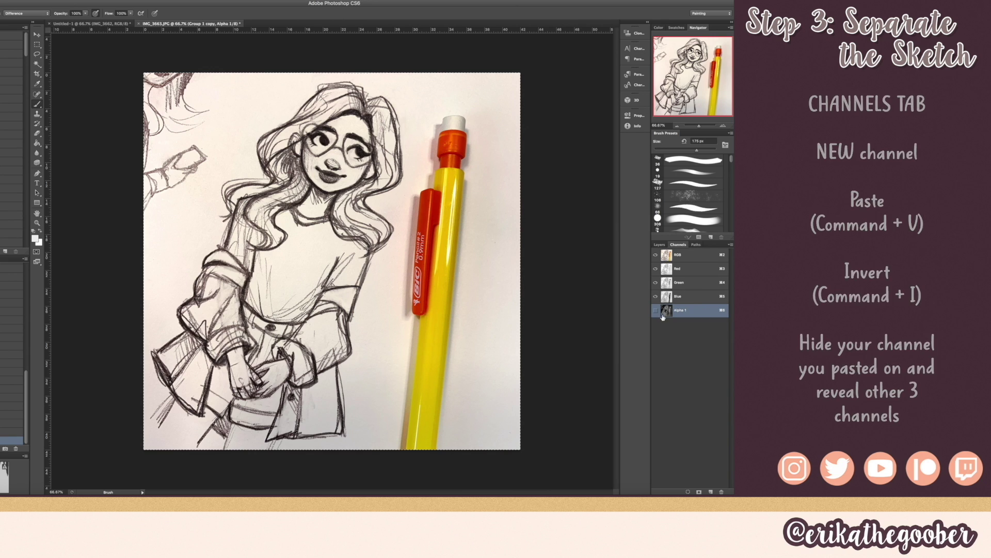
- Add a new layer above Group 1 copy and load the Alpha 1 channel as a new selection
click(659, 245)
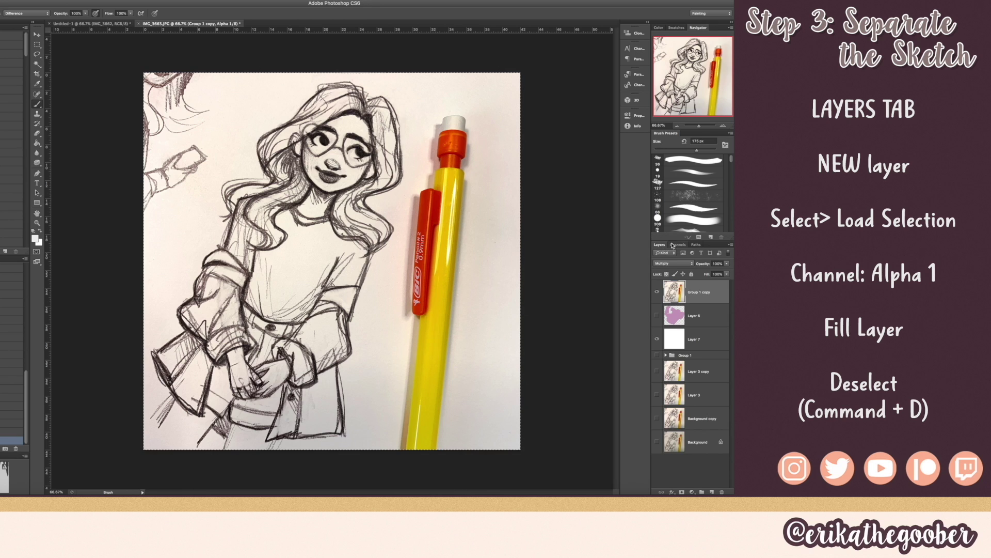
click(712, 491)
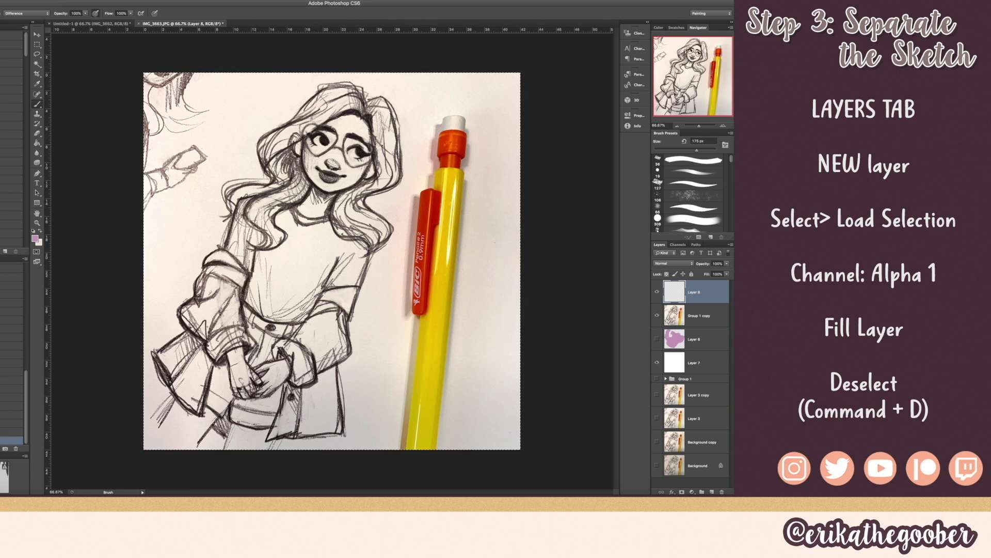
click(89, 0)
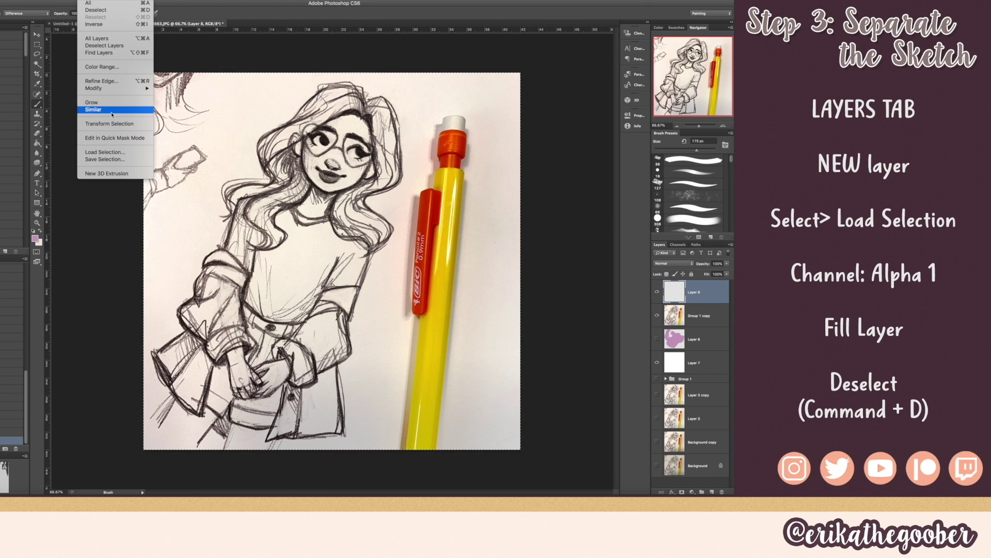
click(104, 153)
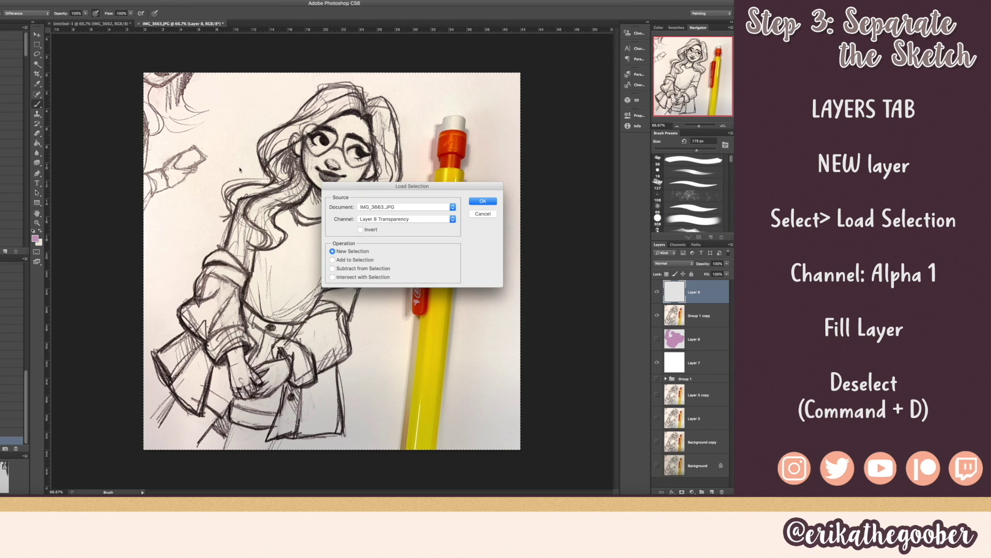
click(368, 220)
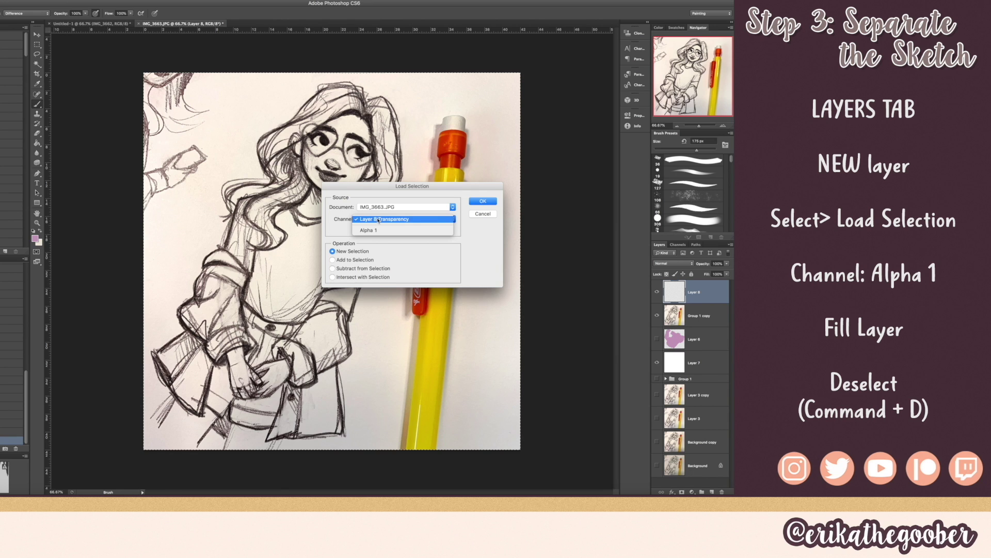
click(487, 201)
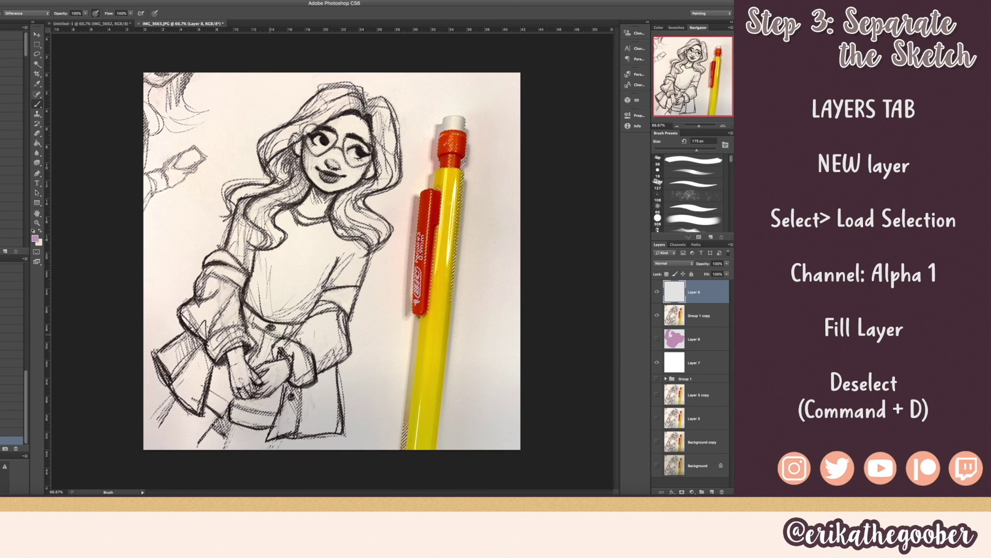
- Fill the loaded line selection on Layer 8 with dark red and inspect it with the Group 1 copy layer hidden
click(37, 239)
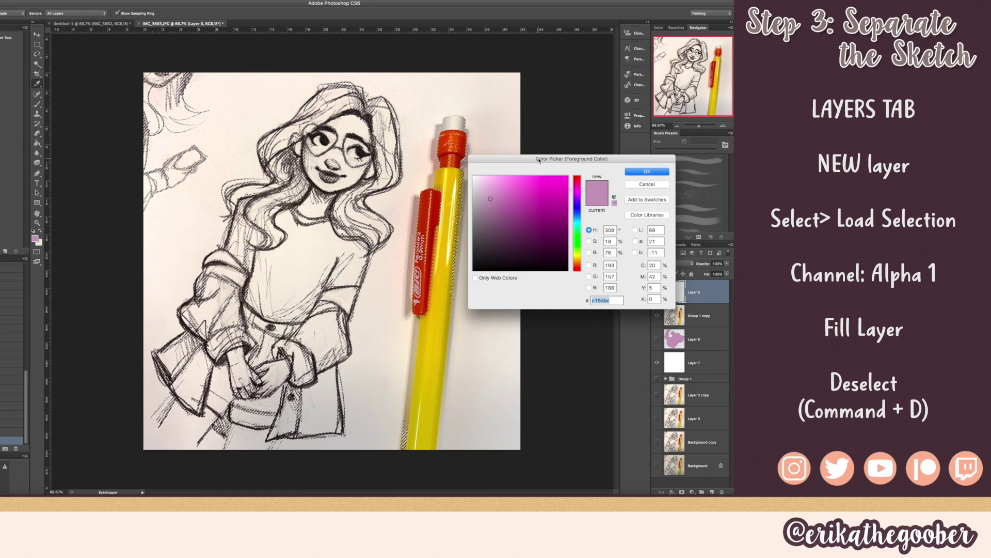
drag(454, 177, 454, 167)
drag(408, 202, 415, 222)
click(510, 163)
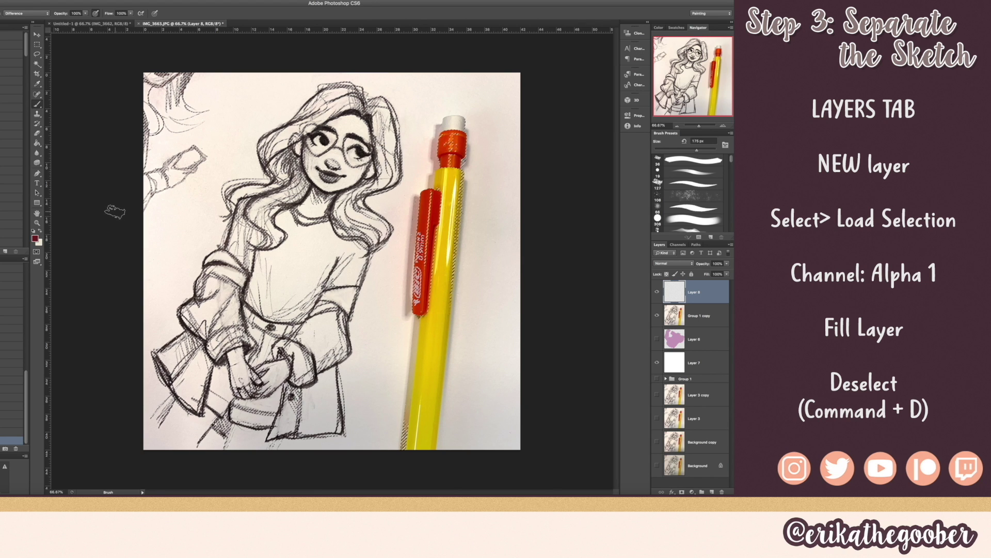
key(g)
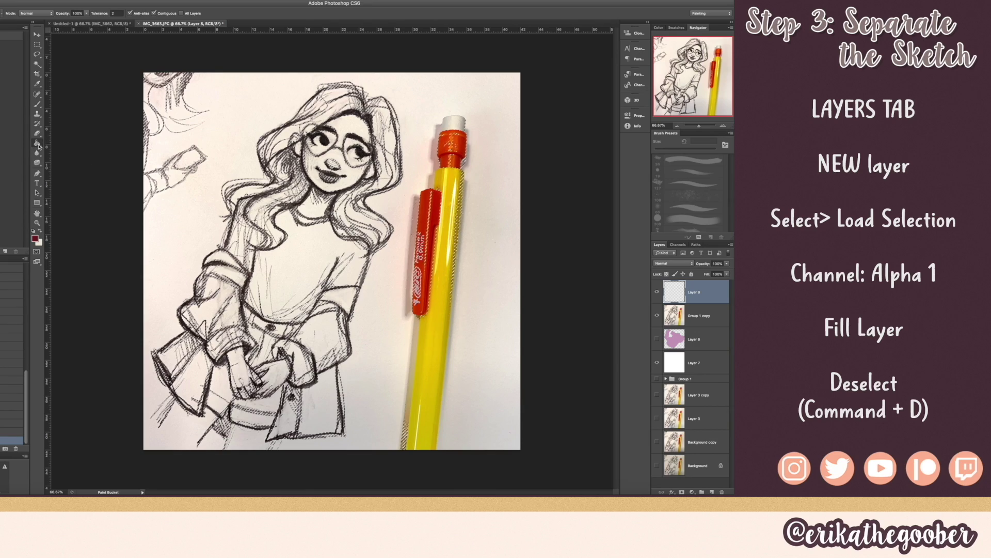
click(299, 199)
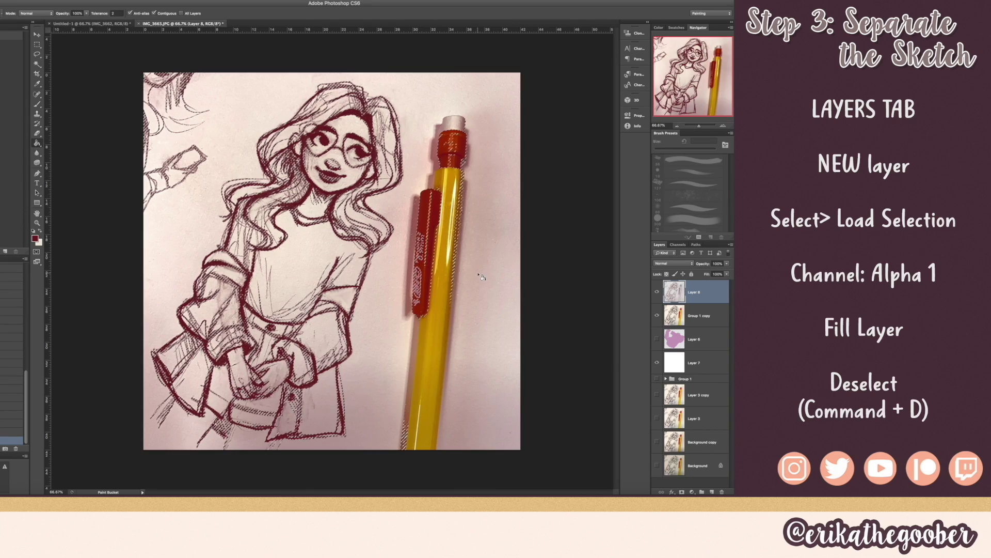
click(657, 316)
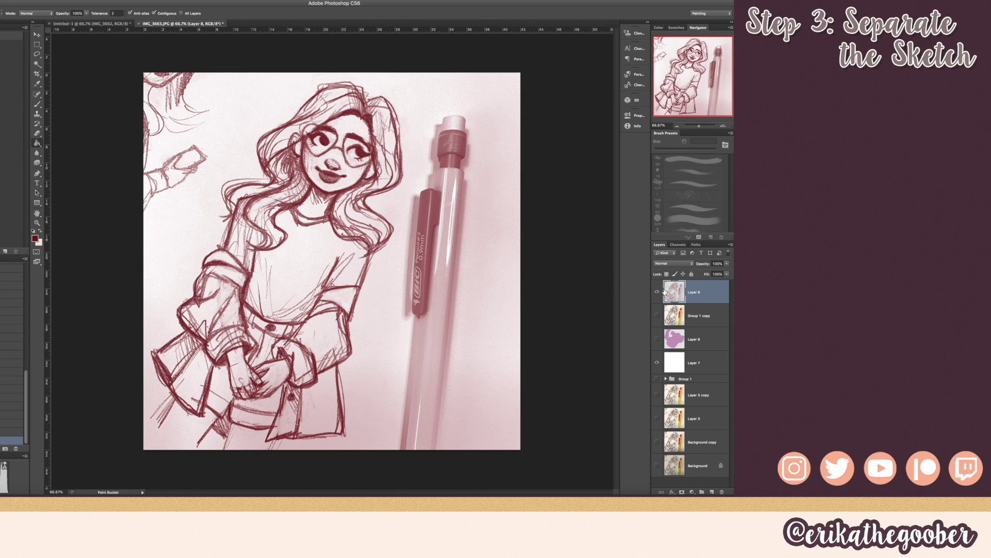
click(656, 316)
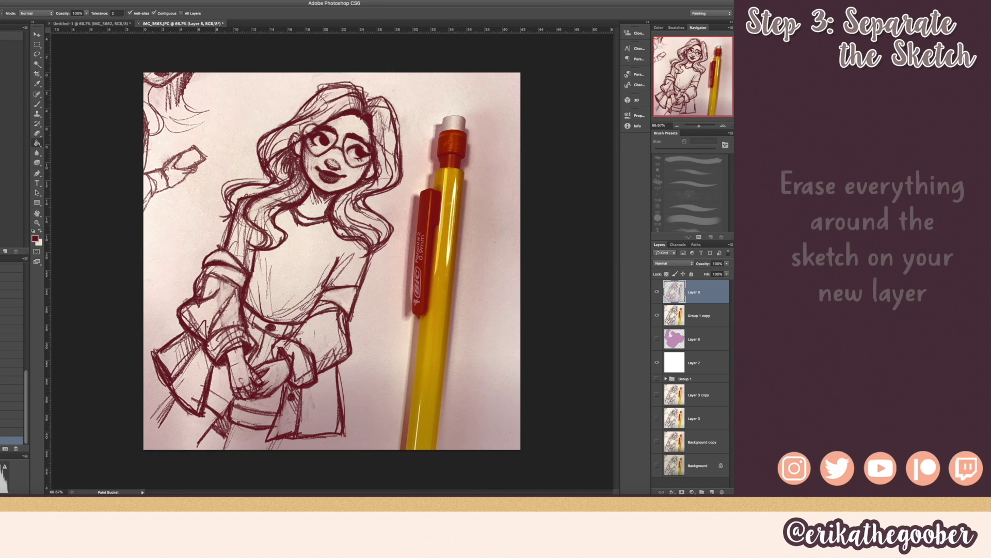
- Adjust Layer 8 with Levels, setting the input midtones to 0.91 and the white input level to 227
key(super+l)
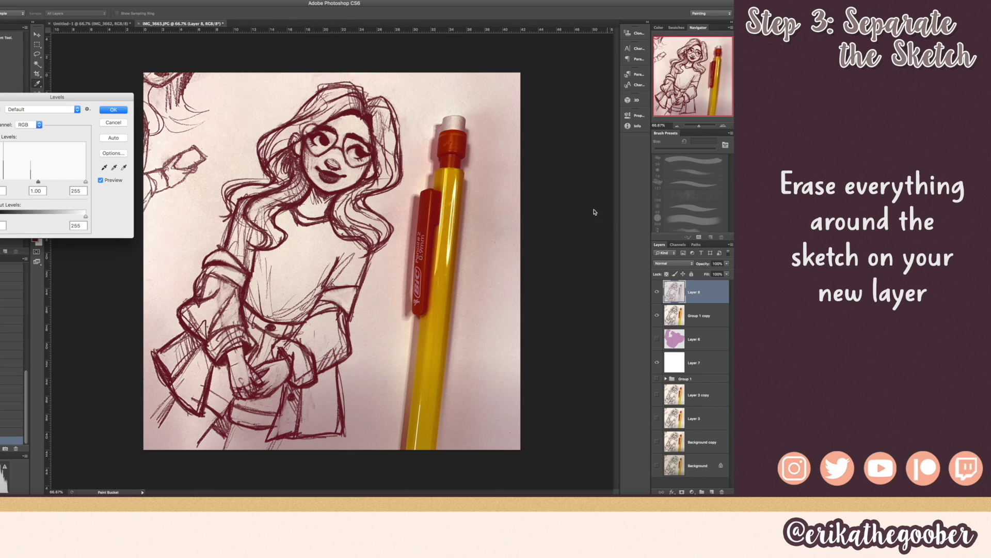
drag(86, 182, 38, 182)
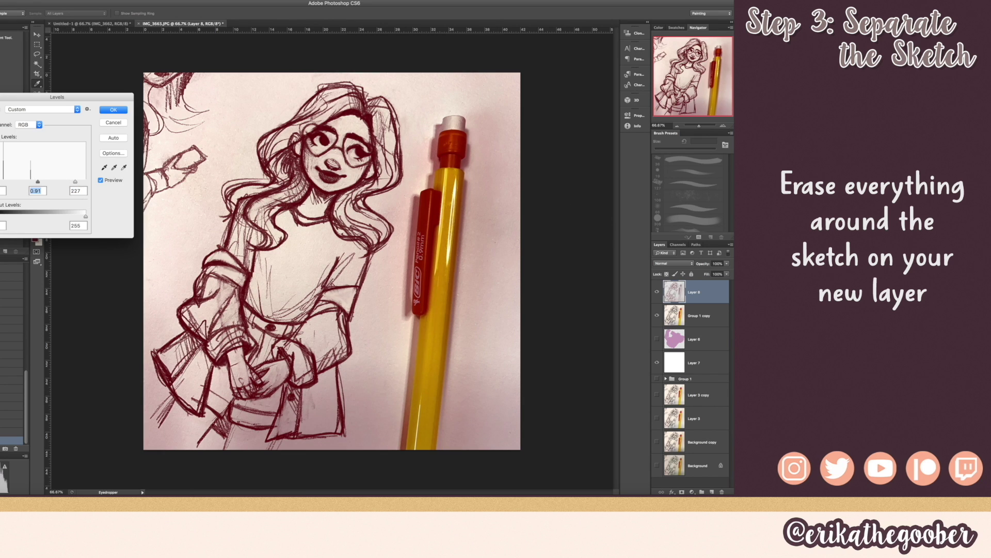
click(113, 109)
- Erase the red tint around the figure on Layer 8 with the eraser enlarged to 400 px
key(e)
key(bracketright)
key(bracketright)
key(bracketright)
key(bracketright)
key(bracketright)
key(bracketright)
key(bracketright)
key(bracketright)
key(bracketright)
key(bracketright)
key(bracketright)
key(bracketright)
key(bracketright)
key(bracketright)
key(bracketright)
key(bracketright)
mouse_move(168, 109)
mouse_down()
mouse_move(165, 85)
mouse_move(177, 72)
mouse_move(217, 98)
mouse_up()
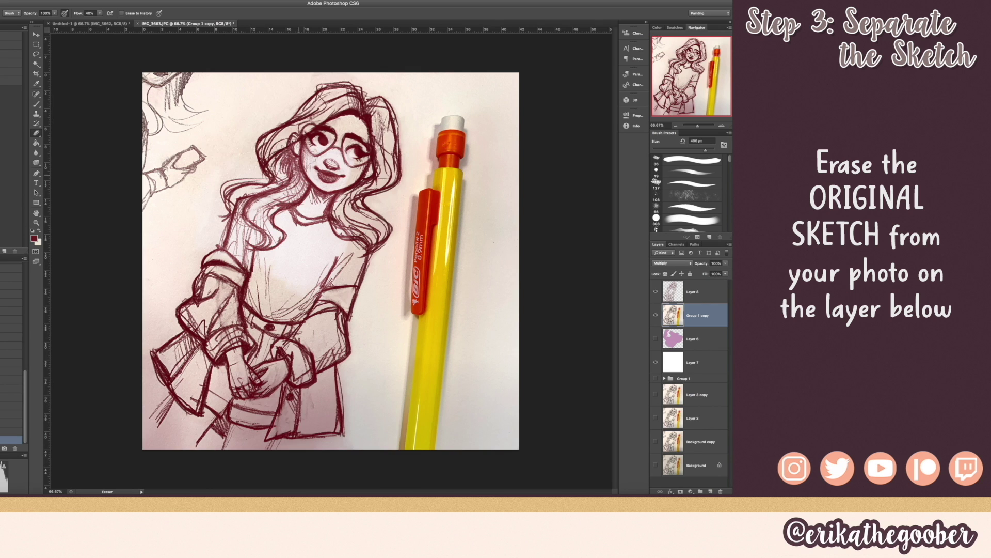
- Erase the figure's original pencil lines from the Group 1 copy layer and make Group 1 visible
mouse_move(269, 155)
mouse_down()
mouse_move(336, 269)
mouse_move(310, 413)
mouse_up()
click(655, 378)
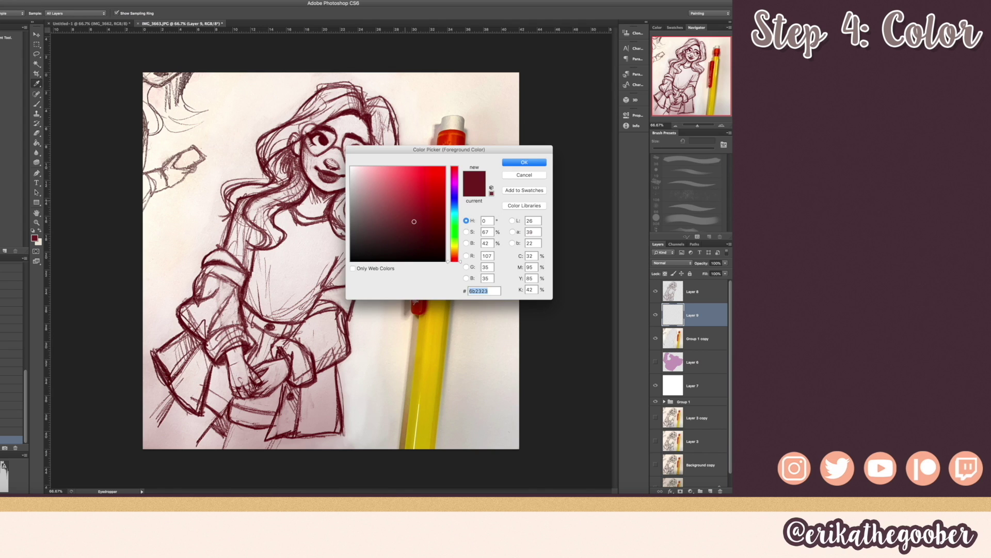
- Choose dusty pink #daa6a6, shrink the brush to 40 px and start painting along the jacket and arm edge on Layer 9
drag(414, 222, 378, 177)
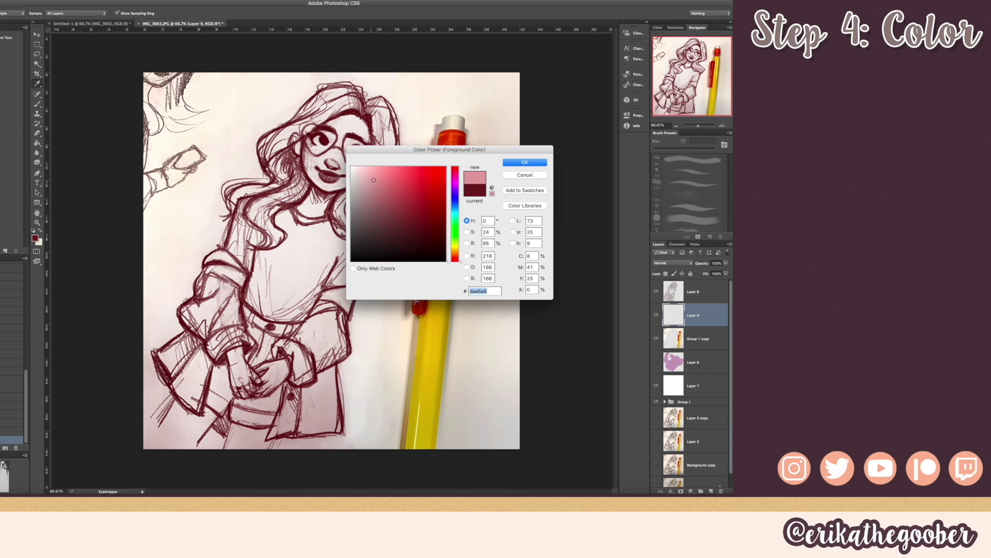
key(Return)
key(e)
key(b)
key(bracketleft)
key(bracketleft)
key(bracketleft)
key(bracketleft)
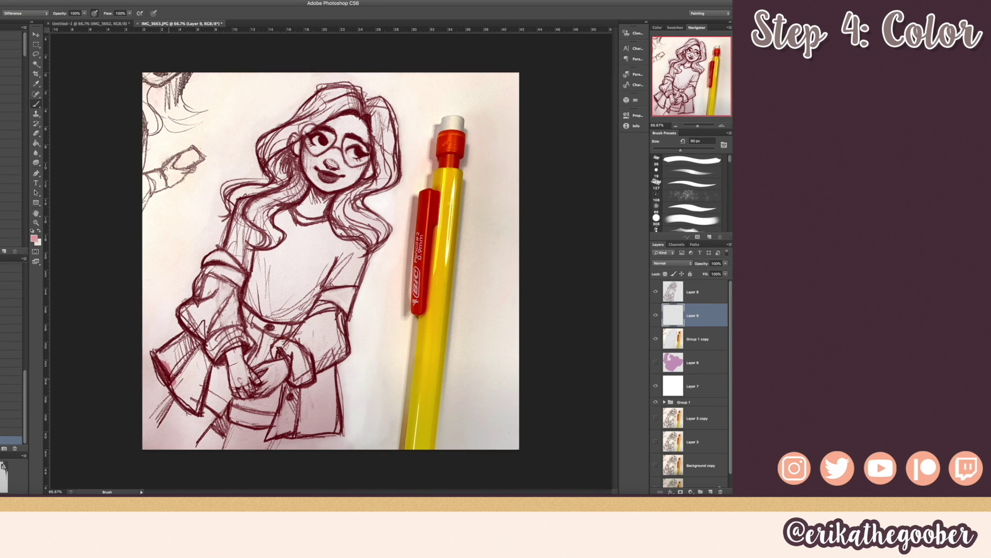
key(bracketleft)
key(bracketleft)
key(bracketleft)
key(bracketleft)
key(bracketleft)
mouse_move(155, 354)
mouse_down()
mouse_move(187, 334)
mouse_move(182, 315)
mouse_move(233, 235)
mouse_move(226, 260)
mouse_up()
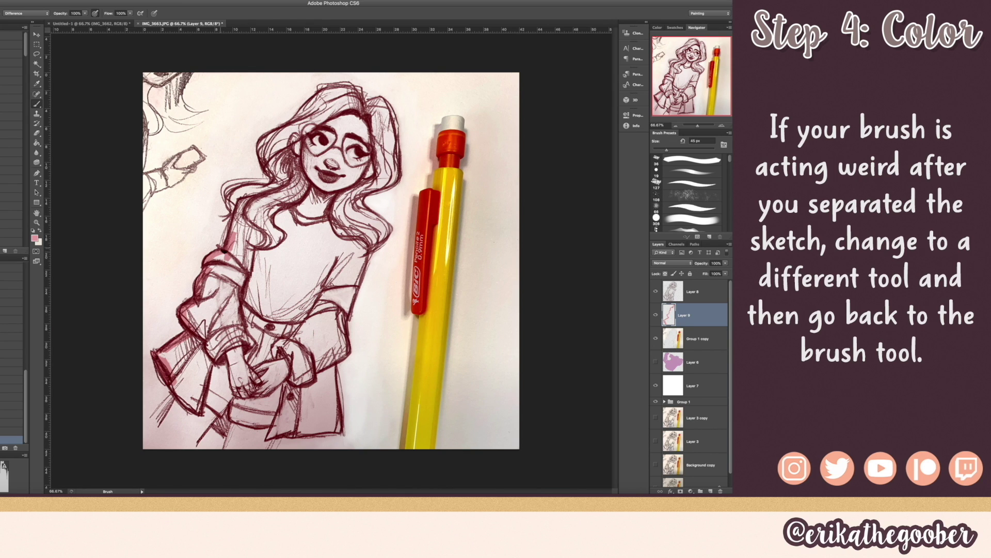
- Try painting over the upper arm with the Difference-mode brush and undo the strokes
mouse_move(214, 236)
mouse_down()
mouse_move(222, 254)
mouse_move(232, 239)
mouse_move(235, 274)
mouse_move(260, 303)
mouse_up()
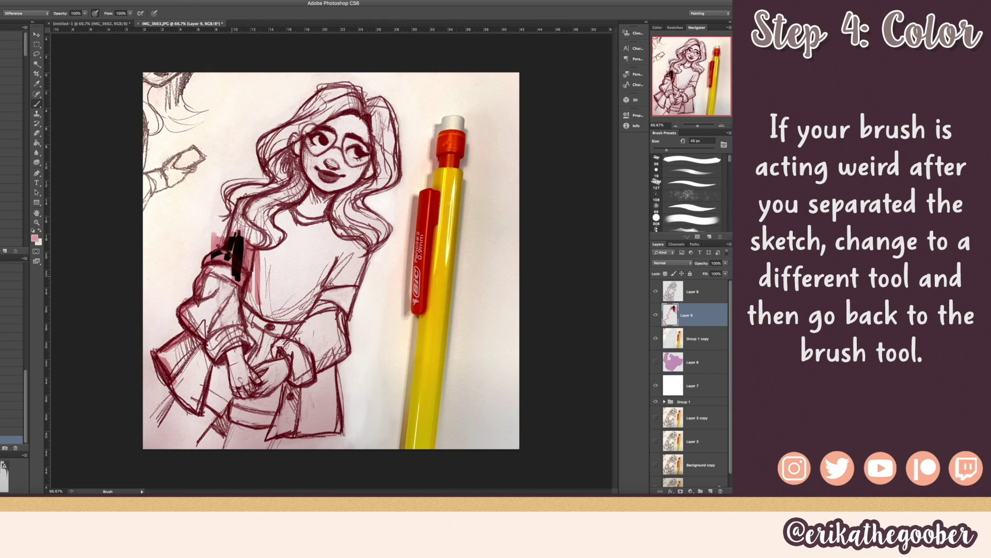
key(ctrl+alt+z)
key(ctrl+alt+z)
key(ctrl+alt+z)
key(ctrl+alt+z)
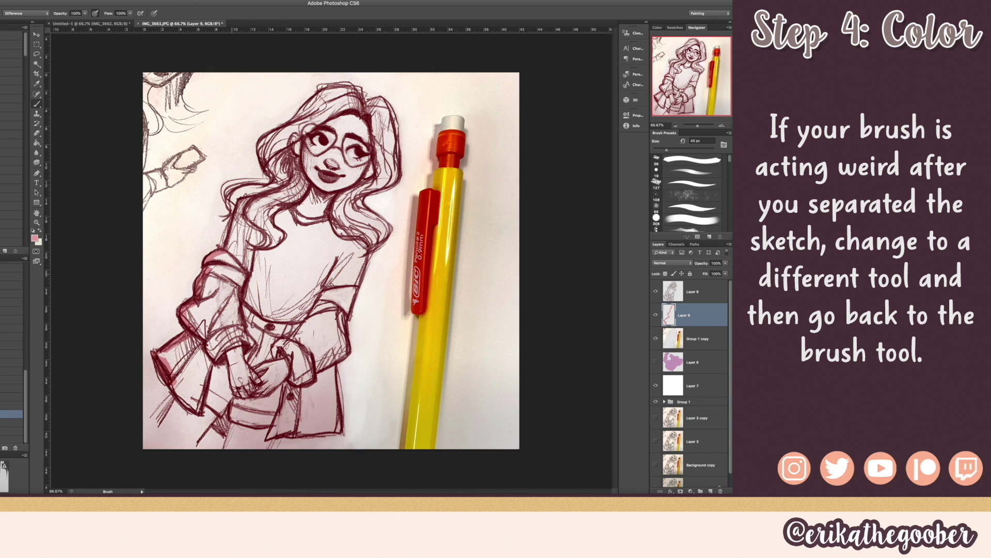
- Switch to a Normal-mode brush preset and paint the whole figure solid dusty pink beneath the lines on Layer 9
click(11, 152)
click(692, 160)
mouse_move(239, 242)
mouse_down()
mouse_move(227, 281)
mouse_move(219, 268)
mouse_move(216, 281)
mouse_up()
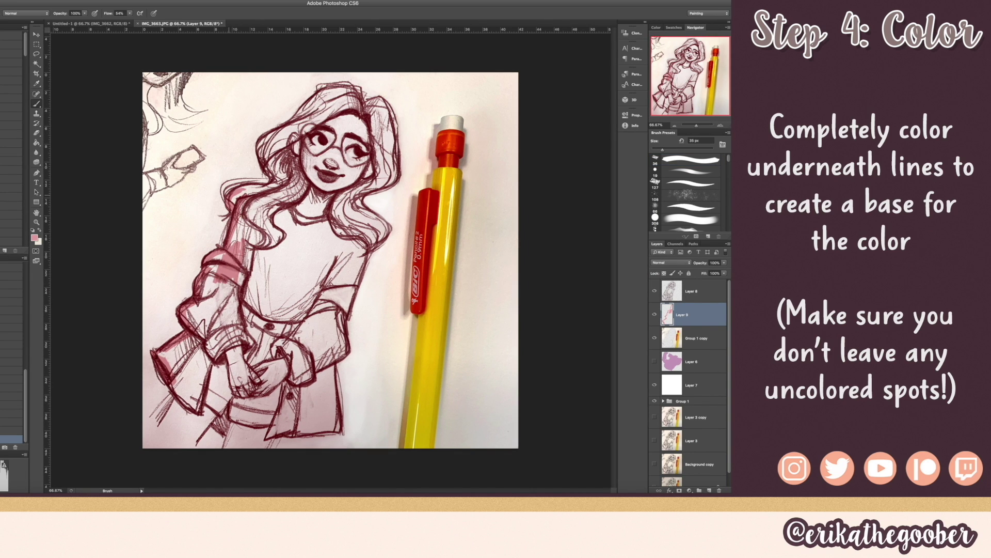
mouse_move(240, 190)
mouse_down()
mouse_move(282, 178)
mouse_move(262, 150)
mouse_move(312, 114)
mouse_move(306, 106)
mouse_move(342, 91)
mouse_move(336, 98)
mouse_up()
key(bracketright)
key(bracketright)
key(bracketright)
key(bracketright)
key(bracketright)
key(bracketright)
key(bracketright)
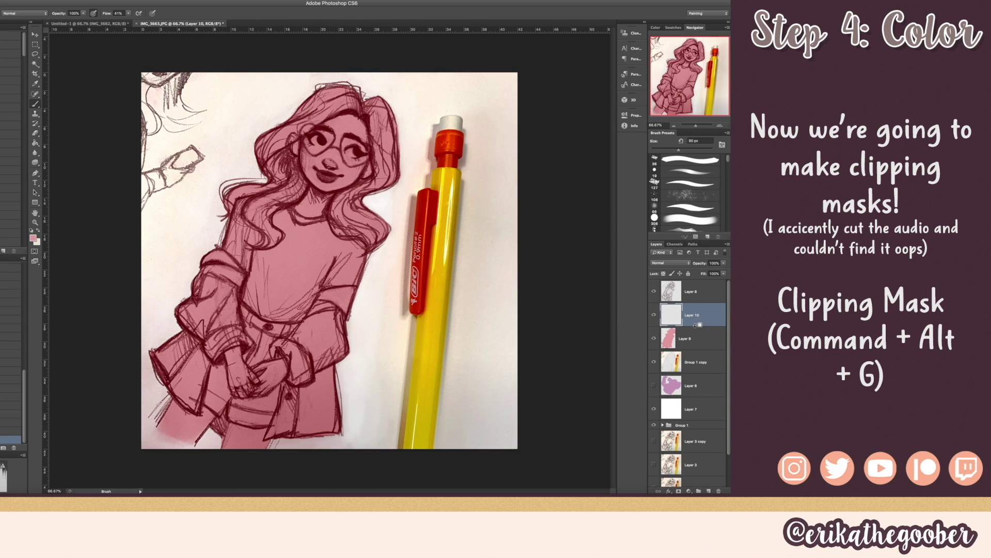
- Clip Layer 10 to the pink base layer and pick a light peach skin tone as the foreground color
alt+click(697, 326)
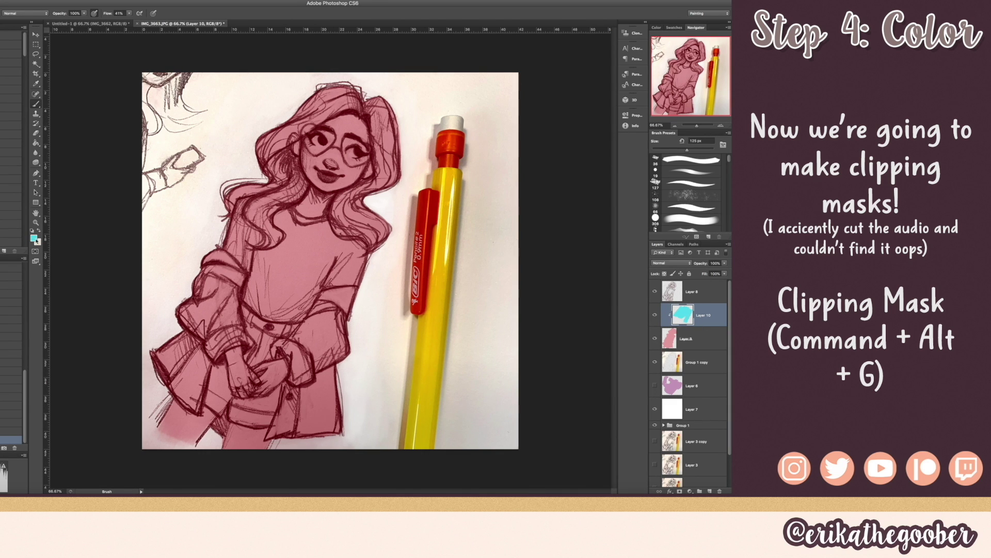
click(34, 238)
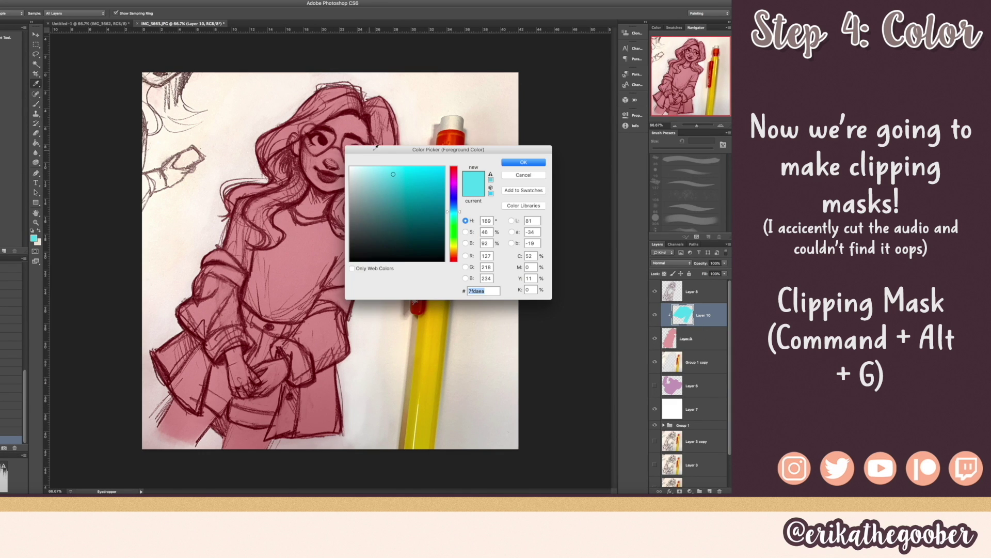
drag(387, 153, 398, 131)
drag(464, 225, 471, 234)
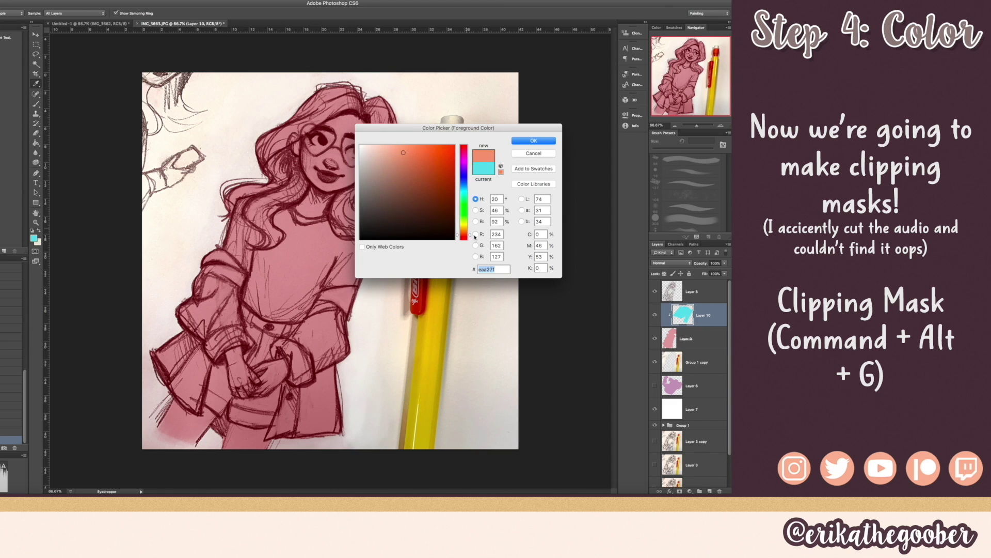
drag(395, 151, 389, 146)
drag(470, 236, 471, 236)
drag(387, 149, 386, 147)
click(523, 143)
key(b)
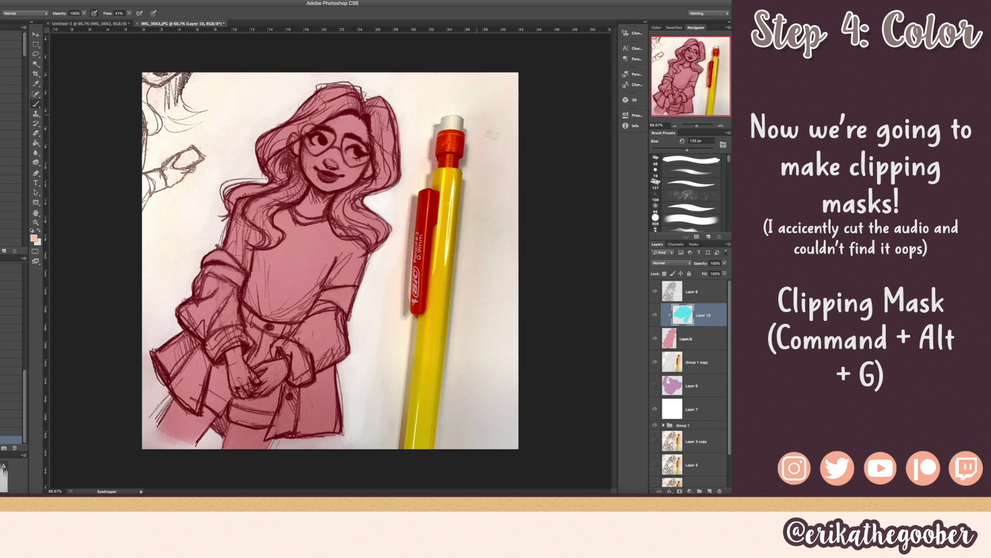
- Paint the face, neck, hands and legs light peach on the clipped Layer 10, adjusting the brush size as needed
mouse_move(295, 147)
mouse_down()
mouse_move(325, 179)
mouse_move(361, 168)
mouse_move(361, 153)
mouse_move(323, 129)
mouse_up()
key(])
key(])
key(])
key(])
mouse_move(303, 195)
mouse_down()
mouse_move(310, 211)
mouse_move(325, 203)
mouse_move(304, 189)
mouse_up()
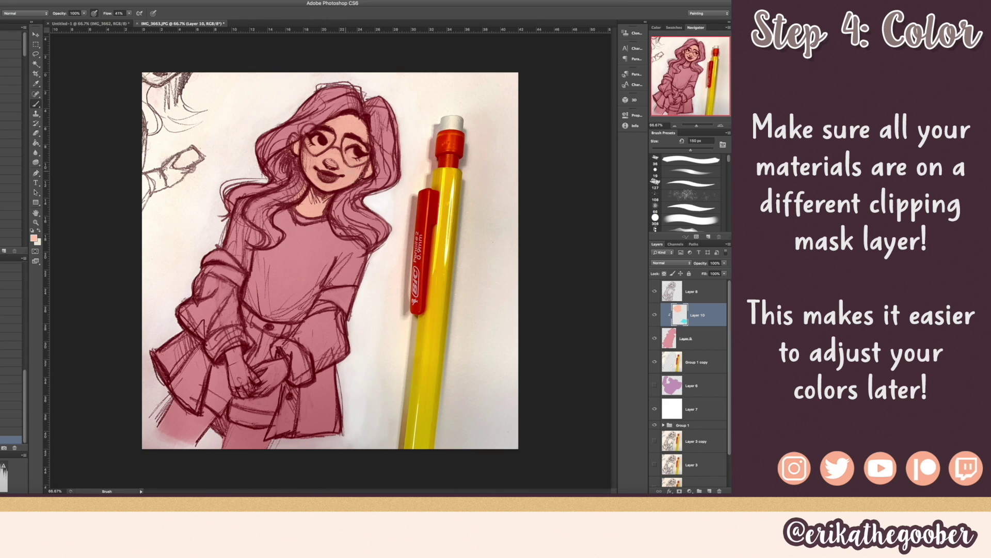
key([)
key([)
mouse_move(235, 355)
mouse_down()
mouse_move(236, 377)
mouse_move(246, 367)
mouse_move(237, 372)
mouse_move(288, 373)
mouse_up()
key(])
key(])
mouse_move(234, 434)
mouse_down()
mouse_move(261, 438)
mouse_move(263, 448)
mouse_up()
drag(196, 422, 189, 432)
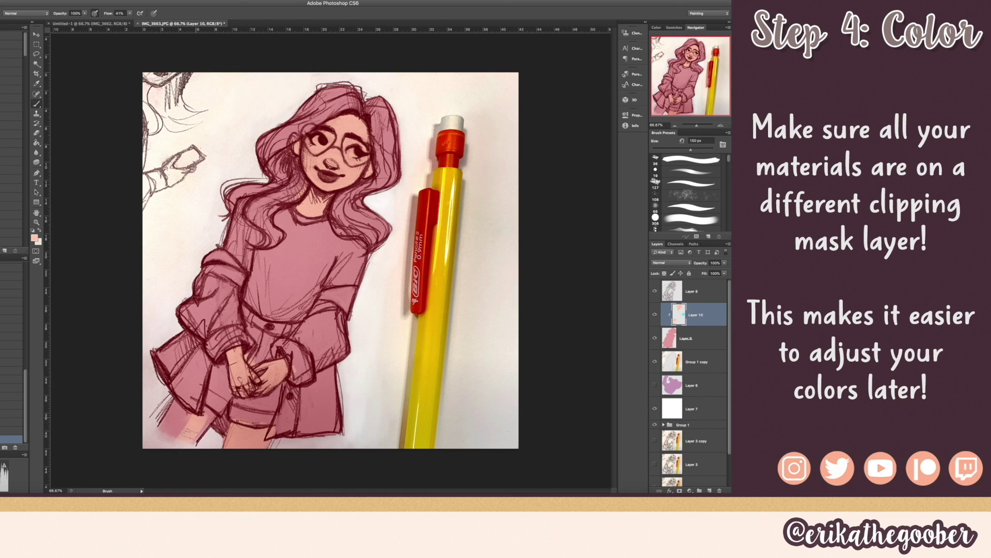
- Add a new layer clipped above the skin layer, paint the hair bright pink and toggle the layer to check it
click(709, 490)
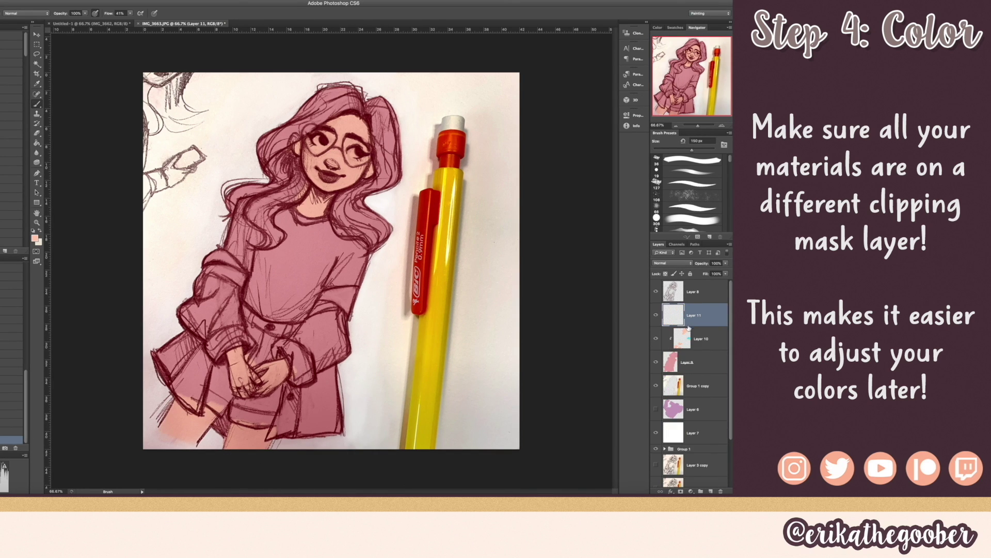
alt+click(697, 325)
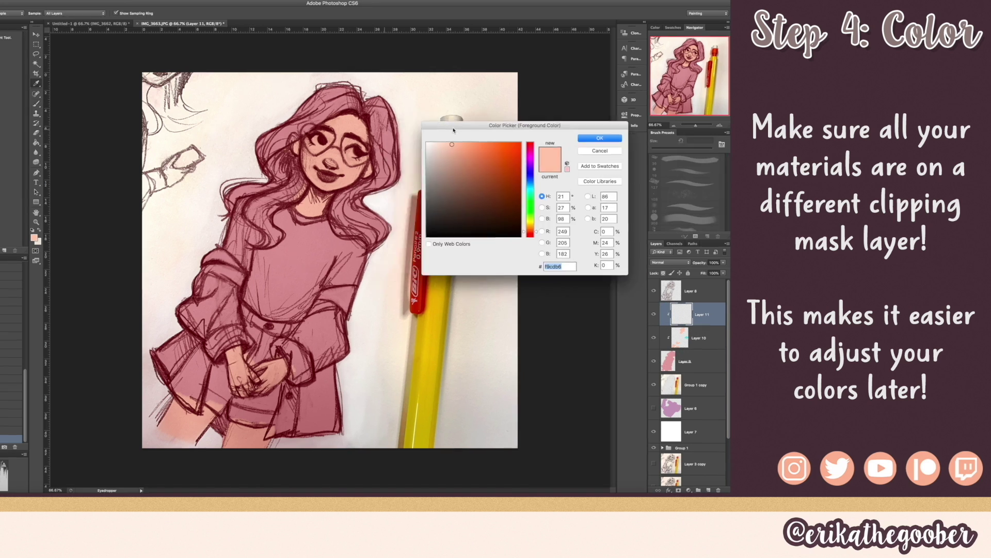
drag(512, 123, 492, 149)
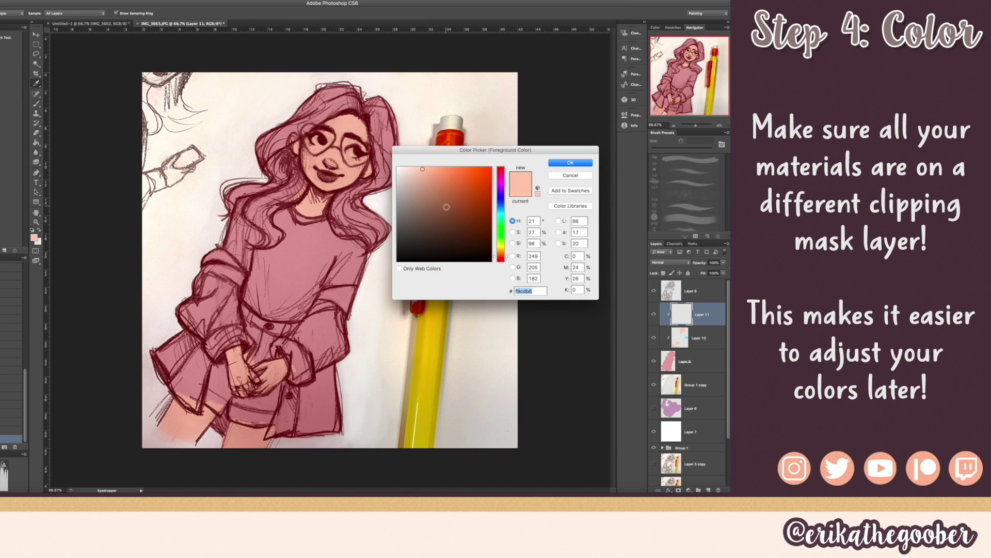
click(502, 182)
drag(506, 182, 507, 173)
drag(431, 184, 431, 172)
click(499, 252)
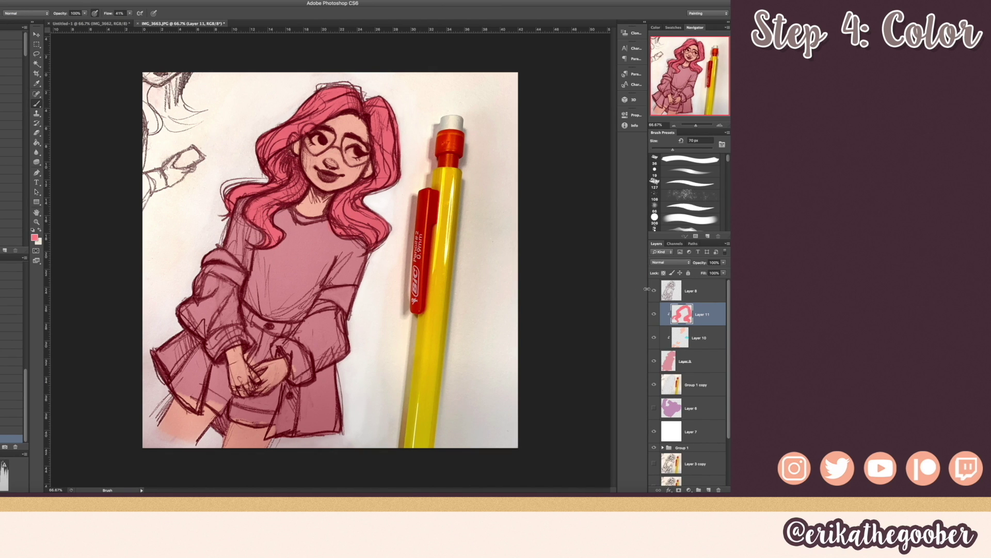
click(652, 316)
click(652, 317)
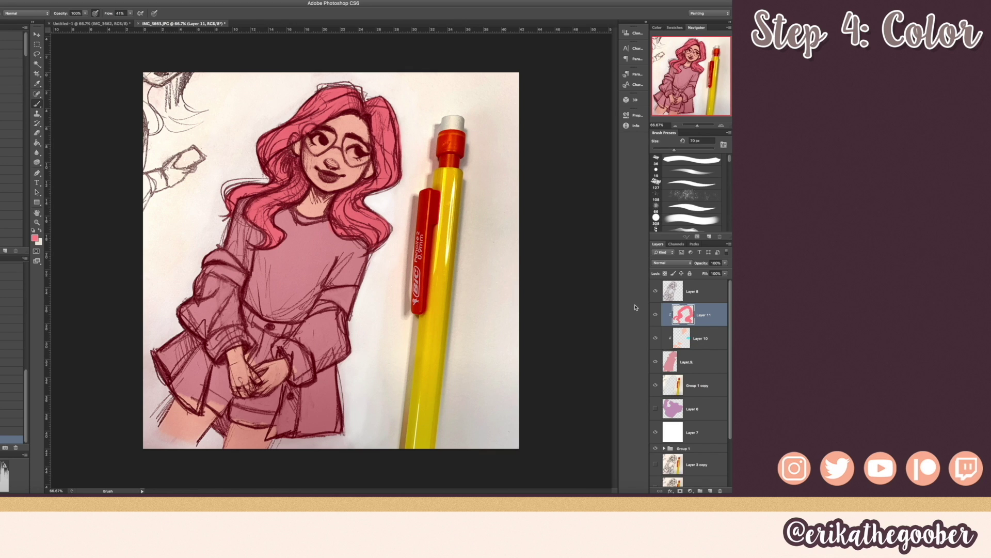
- Try Color Balance on the hair layer, shifting the midtones' cyan-red level to +33 and to -44
key(super+b)
drag(279, 40, 147, 63)
mouse_move(127, 96)
mouse_down()
mouse_move(116, 97)
mouse_move(139, 99)
mouse_up()
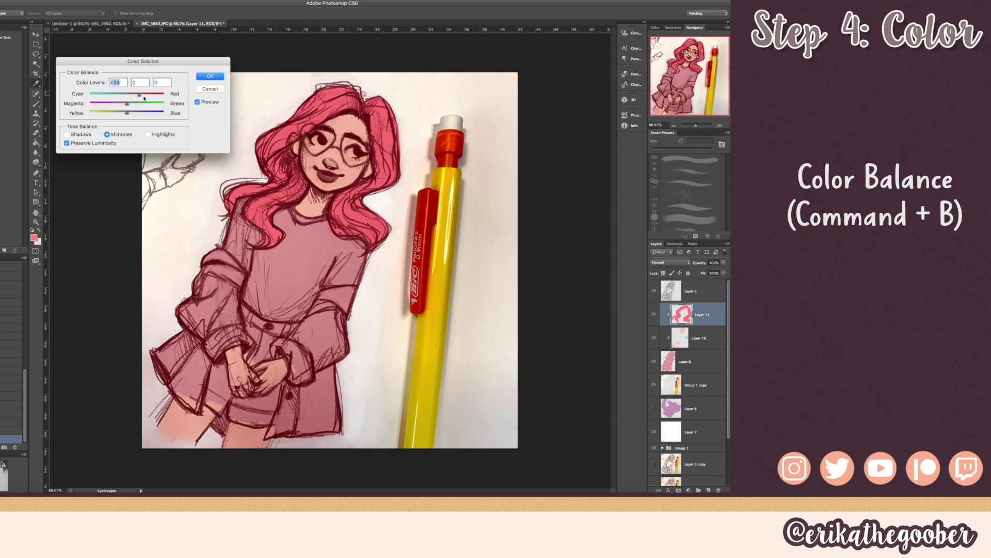
drag(148, 96, 111, 95)
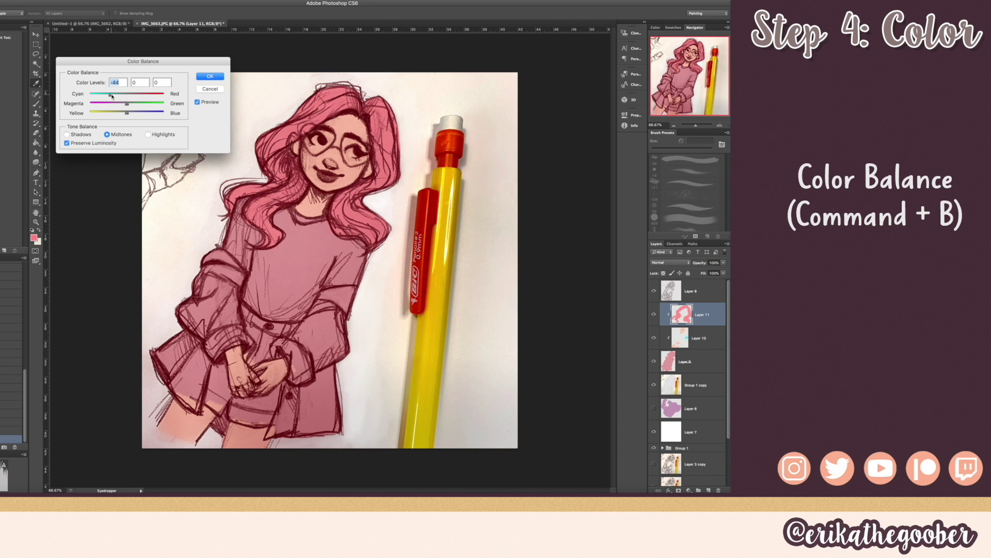
key(Return)
key(b)
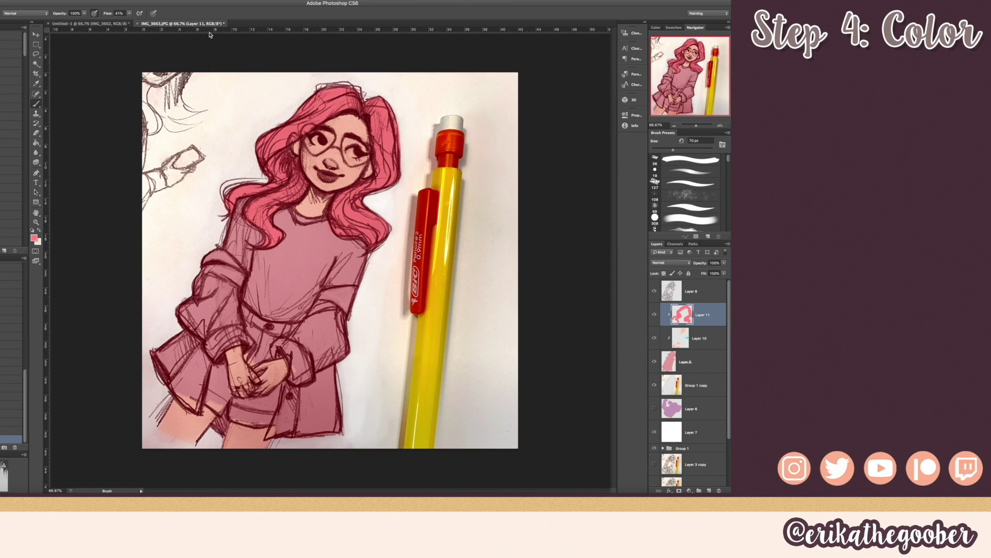
- Try Hue/Saturation on the hair layer with hue -180 and with hue -45, saturation -59 and lightness -59, and discard the adjustment
key(super+u)
mouse_move(253, 41)
mouse_down()
mouse_move(192, 73)
mouse_move(104, 39)
mouse_up()
drag(109, 89, 71, 92)
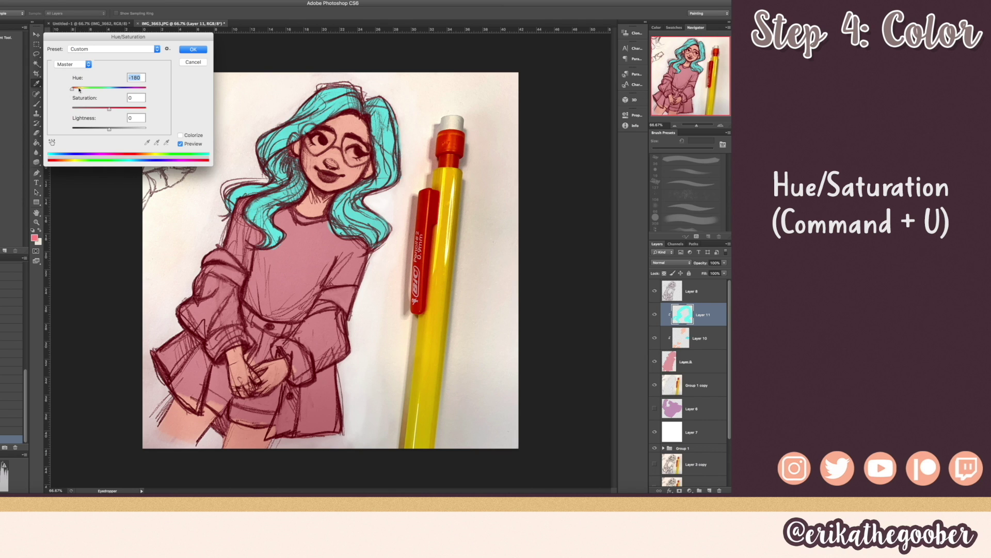
drag(144, 91, 98, 85)
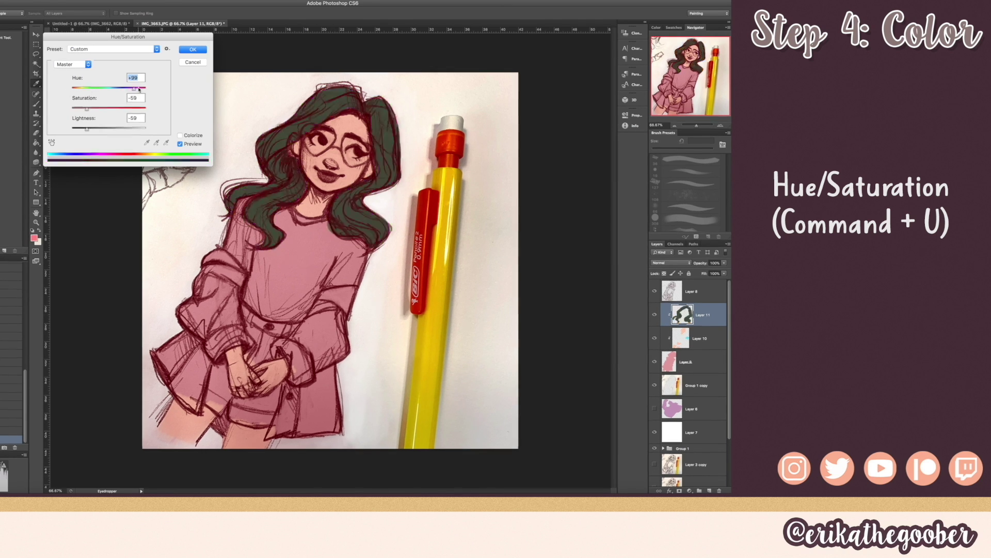
drag(137, 91, 94, 88)
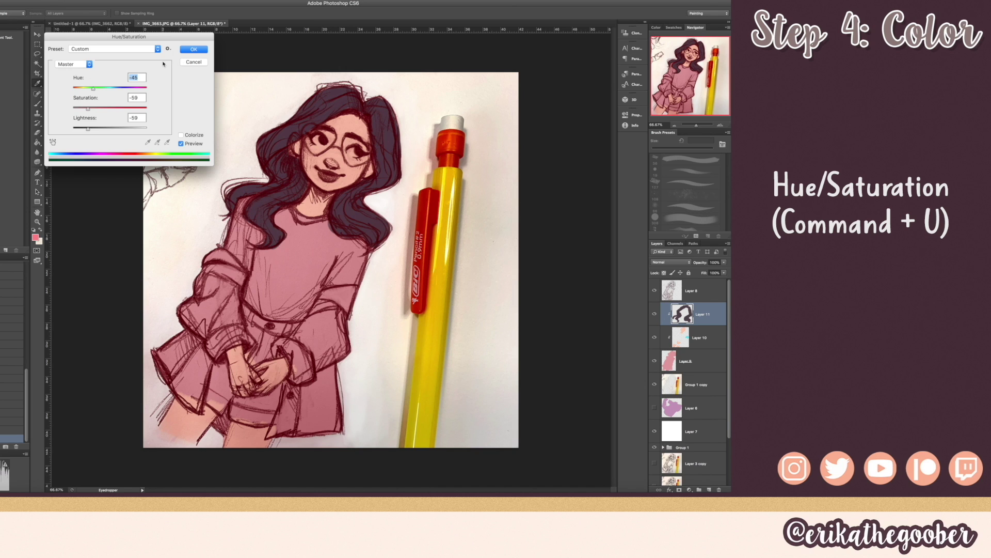
click(194, 62)
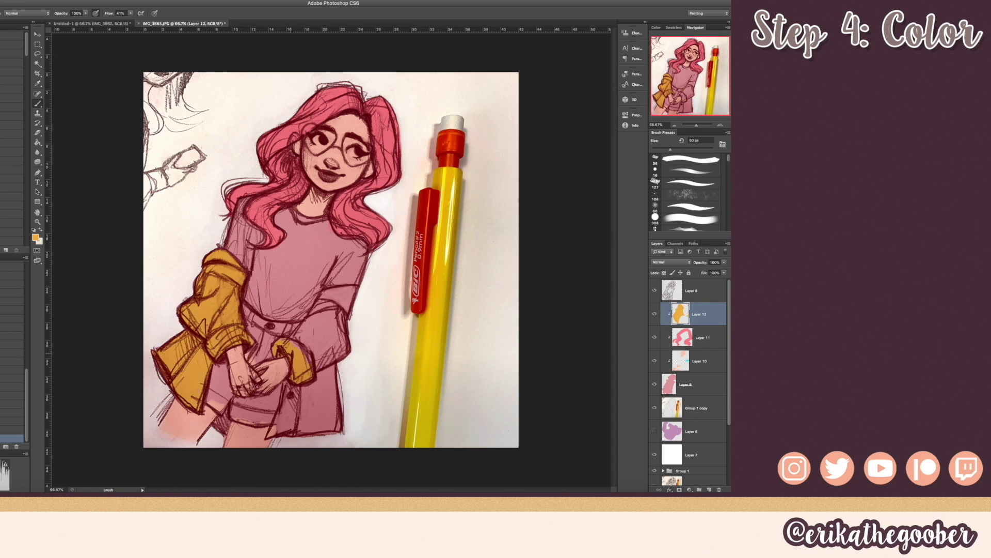
- Paint the shorts pale blue on Layer 13 and adjust them with Hue/Saturation, saturation +18 and lightness +46
key(super+u)
drag(219, 372, 258, 413)
key(super+u)
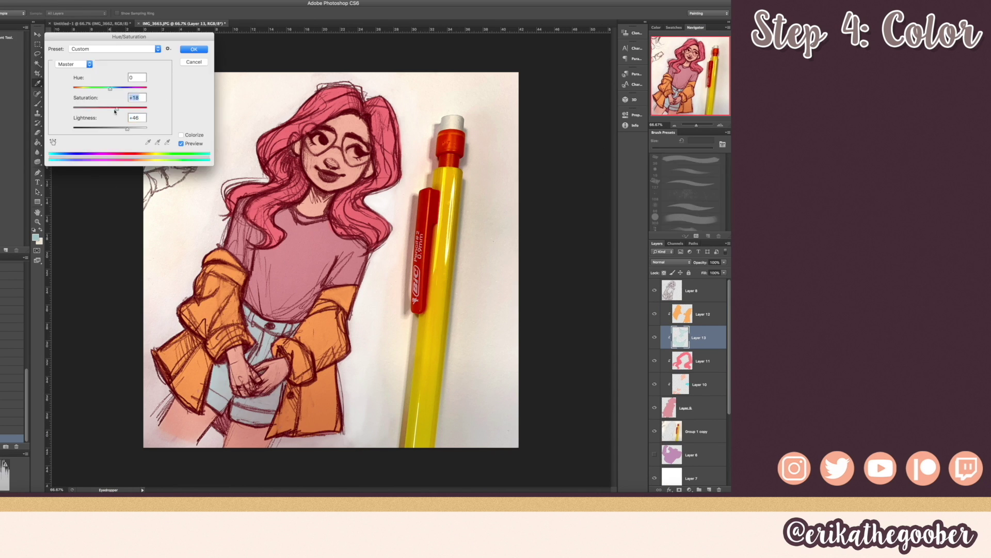
- Try Hue/Saturation on the skin and jacket layers and paint the shirt pale pinkish white
click(699, 384)
key(super+u)
click(702, 313)
key(super+u)
key(Escape)
drag(336, 258, 258, 289)
- Add new layers over the skin, paint reddish blush across the face and adjust it with Hue/Saturation
click(697, 407)
key(super+shift+n)
key(super+shift+n)
mouse_move(310, 150)
mouse_down()
mouse_move(361, 171)
mouse_move(346, 183)
mouse_up()
key(super+u)
key(Return)
- Shade the legs and the face with warmer reddish skin tones
drag(170, 413, 247, 436)
click(35, 237)
key(Return)
mouse_move(345, 125)
mouse_down()
mouse_move(321, 147)
mouse_move(325, 165)
mouse_up()
click(35, 237)
key(Return)
- Adjust the shirt color on Layer 14 with Color Balance
click(700, 385)
key(super+u)
key(Escape)
key(super+b)
key(Return)
- Blend the lower hair locks on Layer 11 into peach tones and adjust the hair with Hue/Saturation
click(703, 360)
mouse_move(292, 129)
mouse_down()
mouse_move(357, 98)
mouse_move(310, 109)
mouse_up()
key(super+z)
click(702, 360)
click(35, 237)
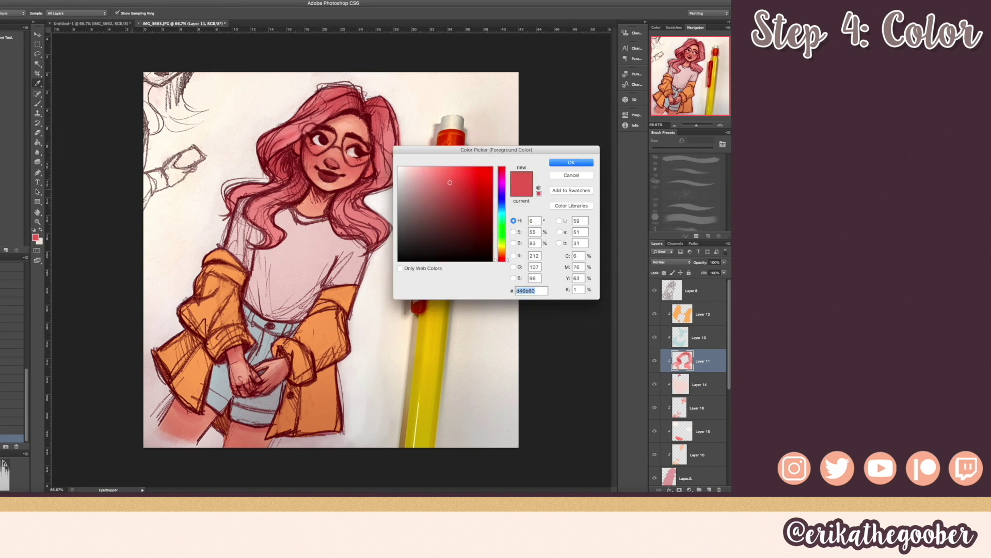
key(Return)
drag(356, 212, 379, 238)
drag(243, 196, 271, 238)
key(super+u)
key(Return)
- Add a new layer, paint hot pink heart-shaped lenses over the glasses and adjust their color with Hue/Saturation
click(709, 489)
drag(315, 137, 359, 153)
key(super+u)
drag(122, 79, 101, 80)
key(Return)
- Shade the clothing with purple, tune the shading with Hue/Saturation and adjust the layer's blending mode and opacity
click(670, 261)
click(36, 237)
click(415, 193)
key(Return)
drag(310, 372, 297, 421)
key(super+u)
drag(103, 88, 125, 87)
key(Return)
click(670, 261)
click(663, 288)
drag(728, 269, 719, 270)
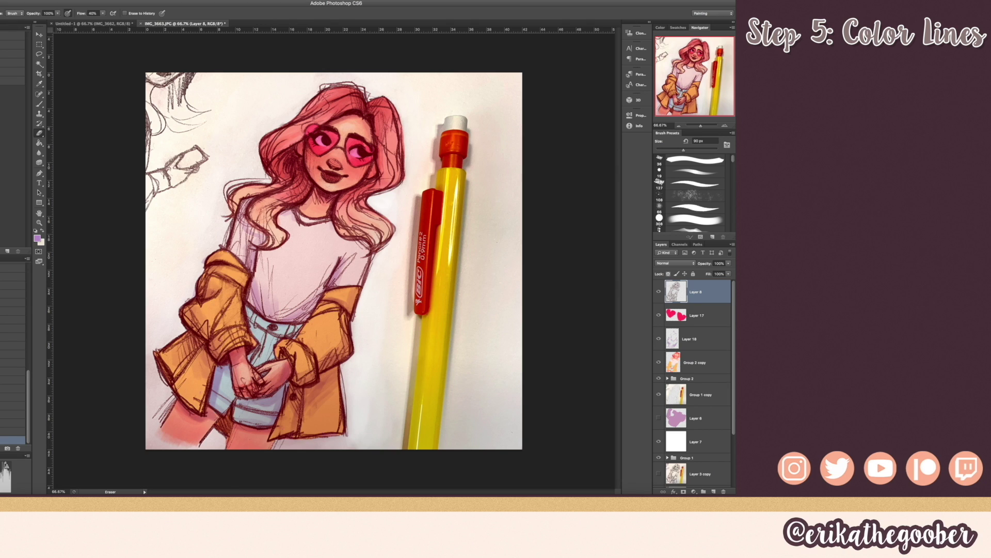
- Add a new layer clipped to the sketch lines on Layer 8 and toggle the lines' visibility to check them
click(714, 491)
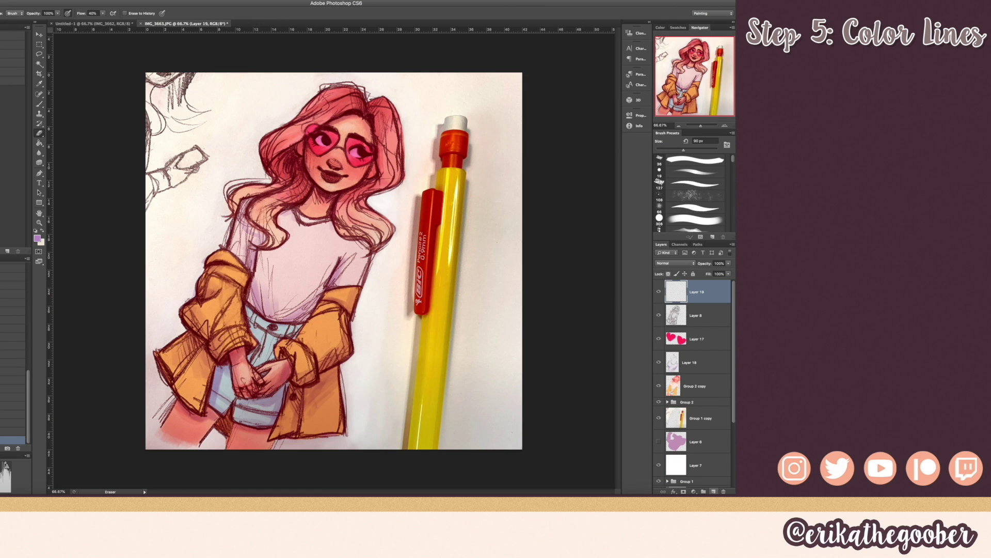
key(super+alt+g)
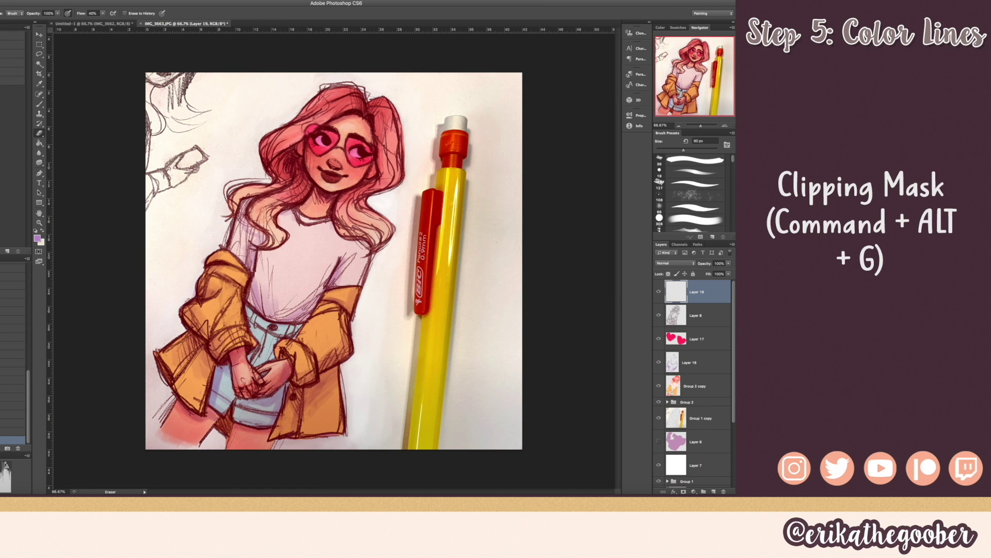
click(657, 314)
click(658, 314)
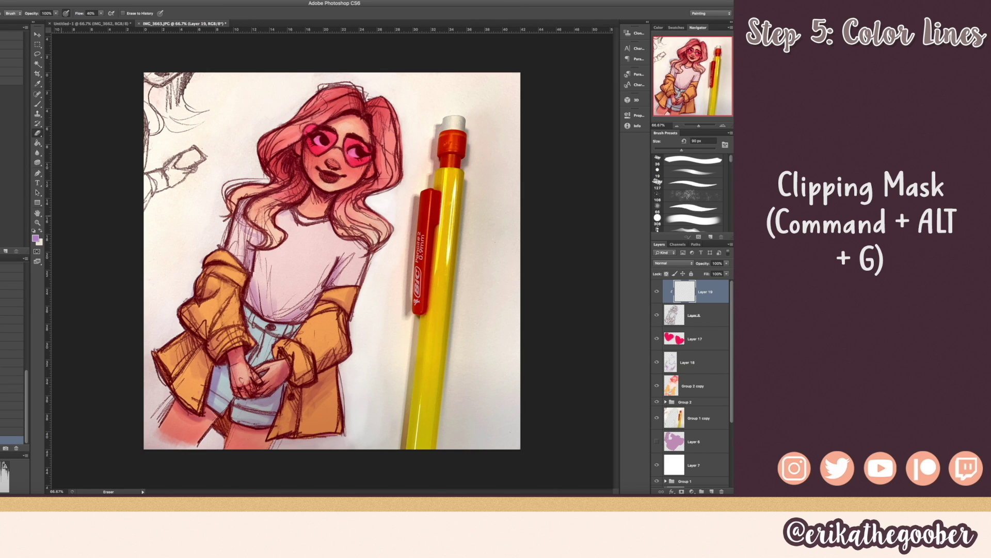
- Pick a saturated red and paint it over the hair's sketch lines on the clipped Layer 19, using progressively smaller brush sizes
click(35, 238)
drag(503, 189, 504, 260)
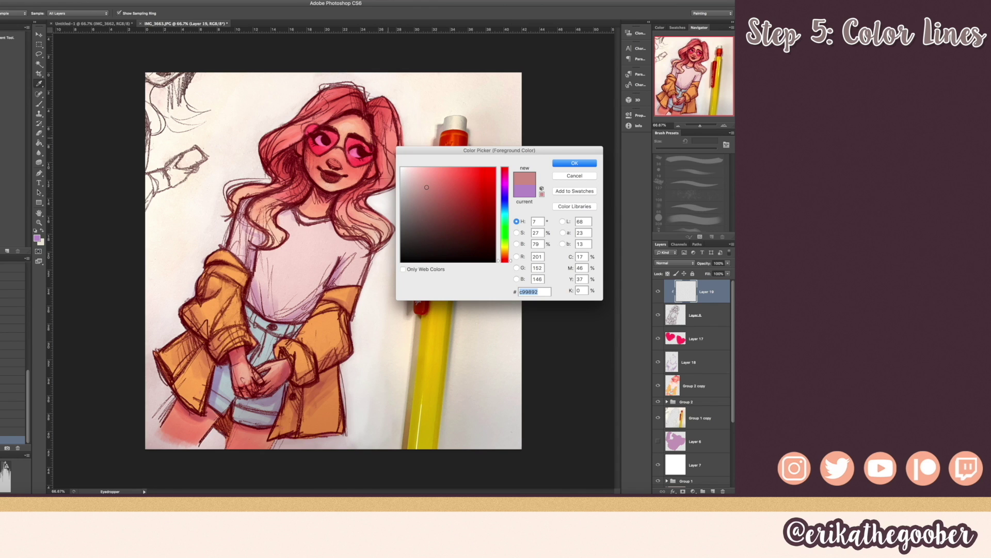
click(453, 182)
drag(454, 182, 460, 187)
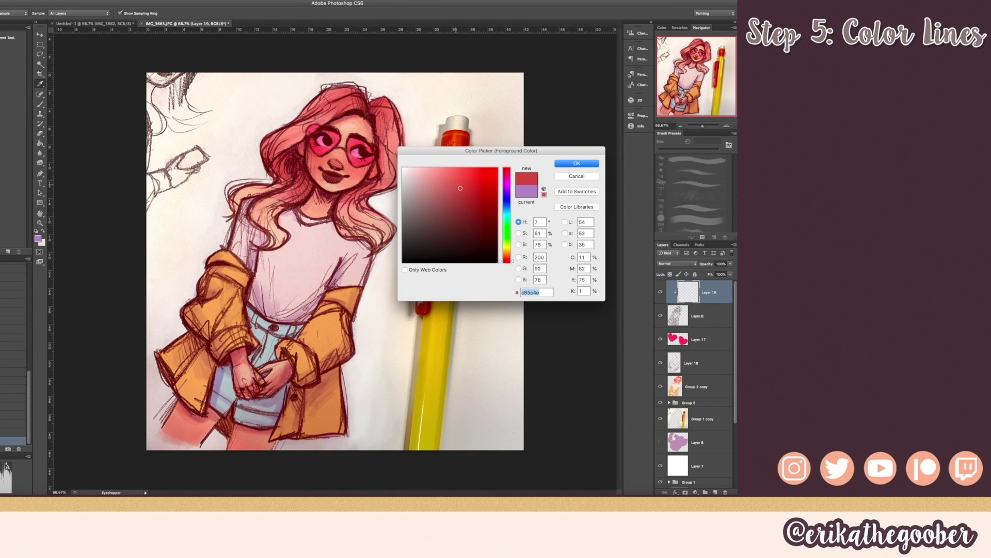
key(Return)
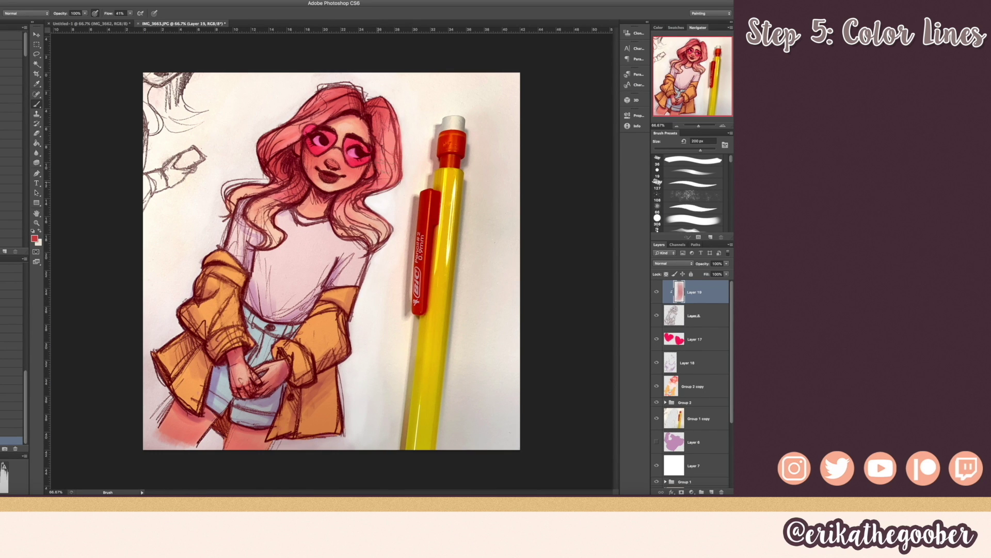
mouse_move(398, 115)
mouse_down()
mouse_move(406, 166)
mouse_move(332, 224)
mouse_up()
key(bracketleft)
key(bracketleft)
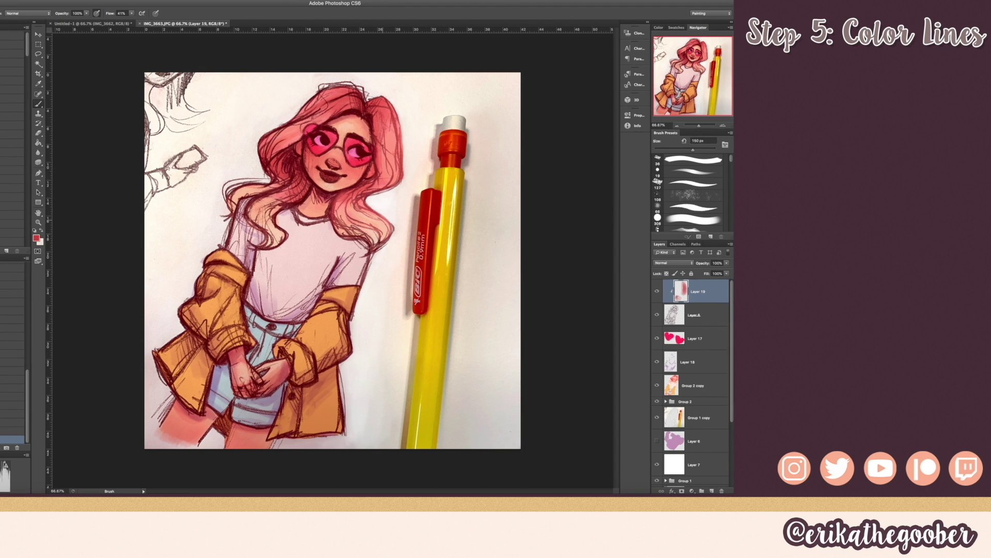
drag(258, 242, 284, 119)
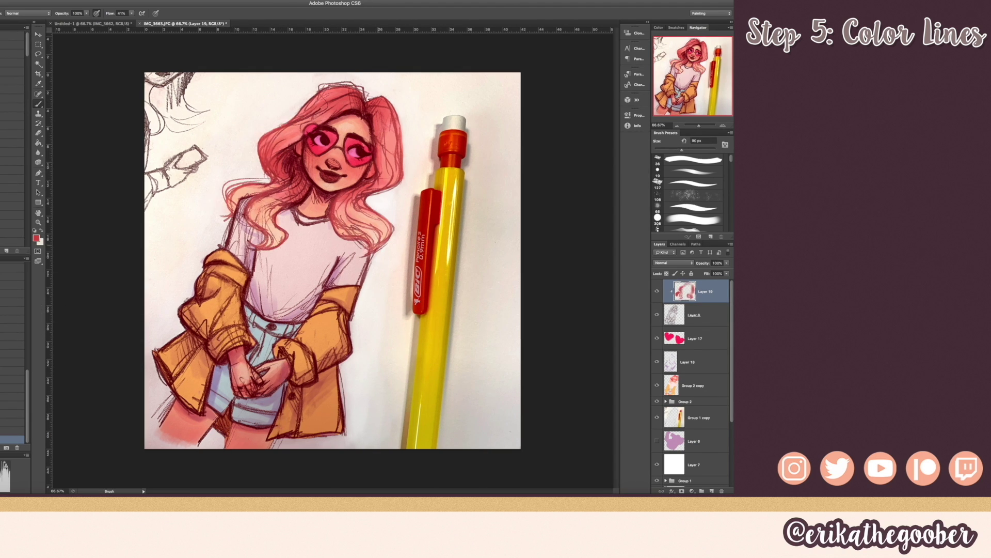
drag(340, 217, 372, 248)
- Recolor the shorts' lines with a smaller brush and try Hue/Saturation with saturation +12 and lightness -10
key(bracketleft)
key(bracketleft)
key(bracketleft)
key(bracketleft)
mouse_move(237, 413)
mouse_down()
mouse_move(281, 398)
mouse_move(266, 320)
mouse_move(300, 331)
mouse_up()
key(super+u)
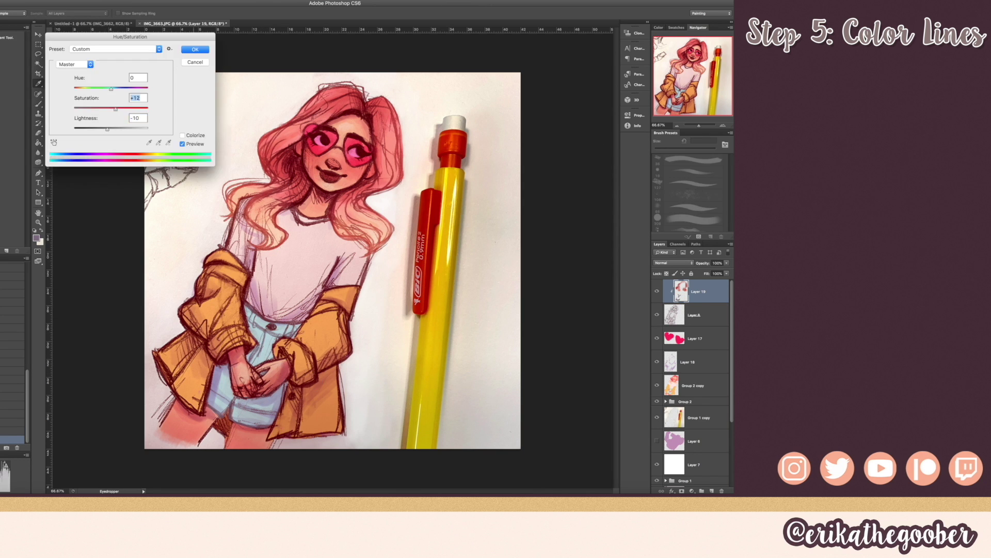
key(Escape)
- Paint color over the lines of both sides of the jacket and pick a red foreground color
drag(289, 429, 335, 403)
drag(351, 299, 304, 382)
mouse_move(216, 258)
mouse_down()
mouse_move(186, 361)
mouse_move(271, 390)
mouse_up()
click(36, 238)
click(460, 170)
click(573, 164)
- Lower the opacity of the clipped line-color layer and adjust its tones with Levels
drag(703, 263, 689, 263)
key(super+l)
drag(87, 181, 82, 181)
key(Return)
- Pick a dusty pink (#cea7b9) and paint it over the shirt's lines with a smaller brush
key(super+plus)
key(super+z)
key(super+z)
key(super+minus)
key(bracketleft)
click(36, 238)
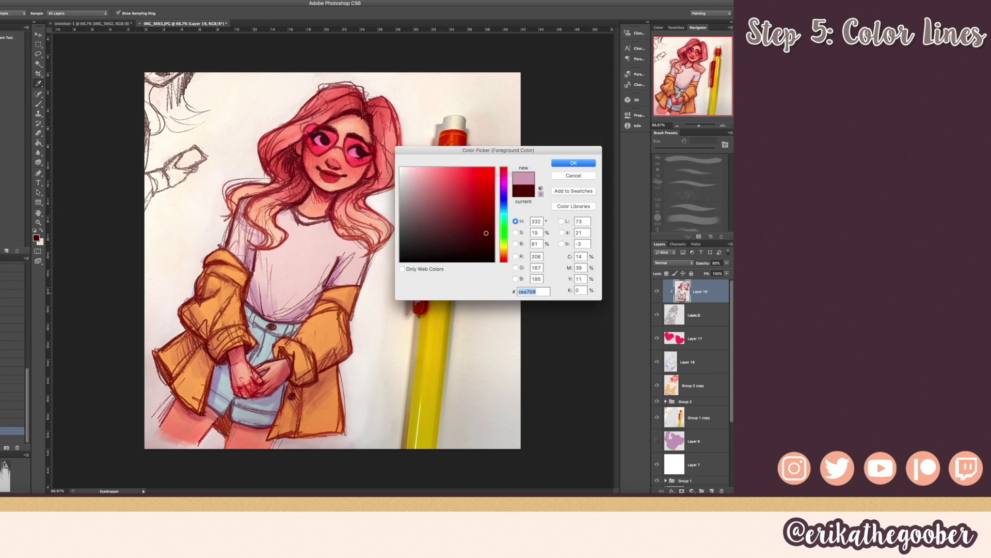
key(Return)
drag(338, 256, 258, 310)
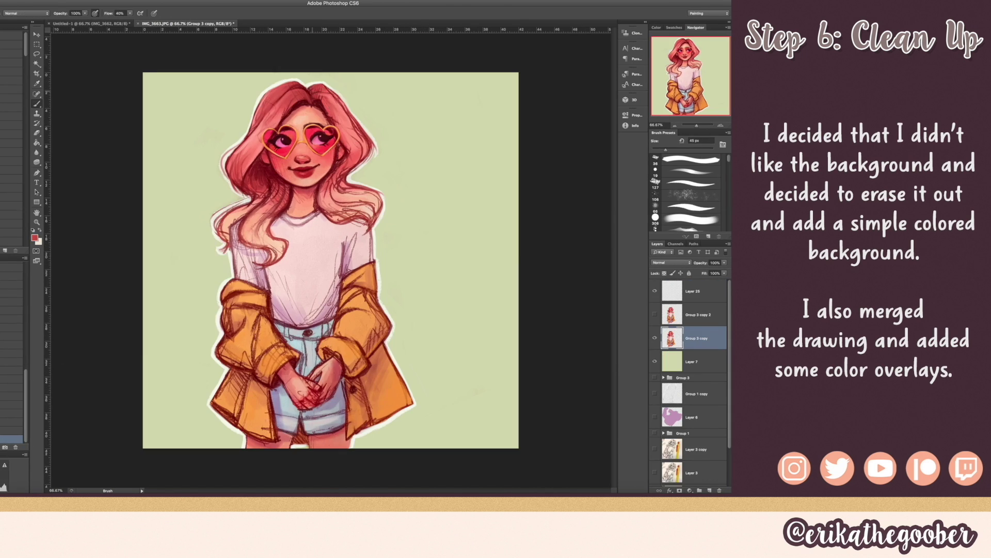
- Add new layers and touch up the figure's edges and the plain green background with brush dabs
click(210, 76)
key(super+shift+alt+n)
click(242, 379)
click(353, 186)
click(34, 238)
key(Return)
key(super+shift+alt+n)
click(398, 404)
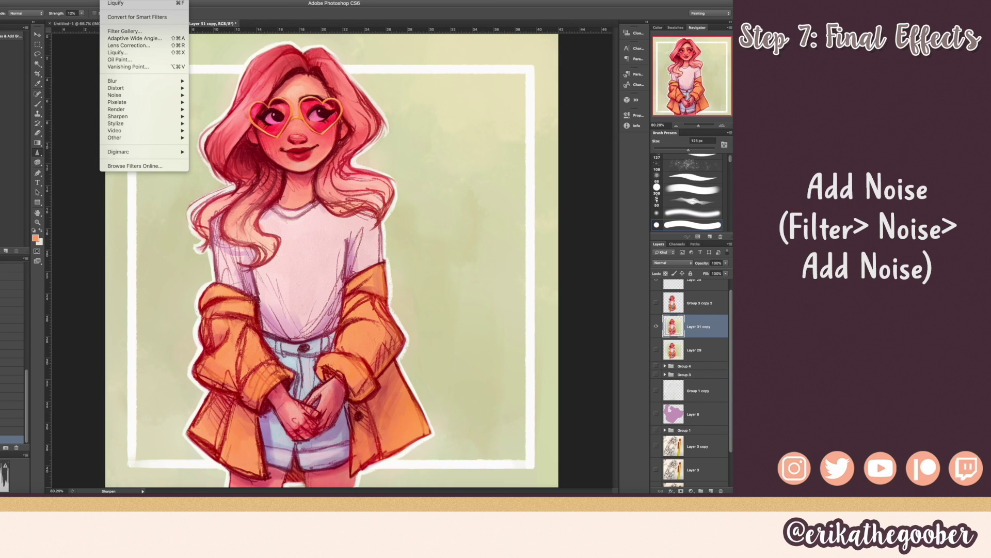
- Open the Add Noise filter for Layer 31 copy and preview the grain close up on the face
mouse_move(129, 96)
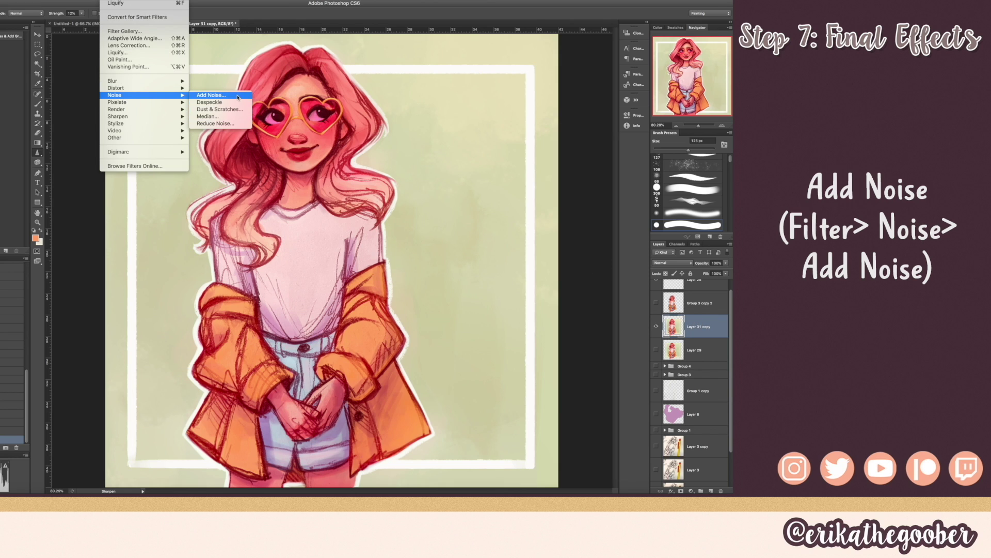
click(238, 97)
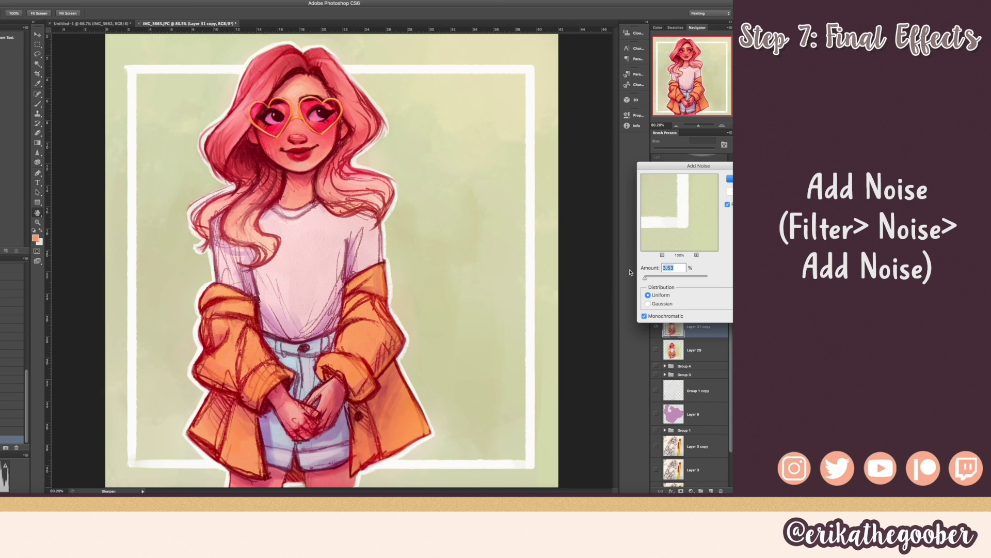
key(ctrl+plus)
key(ctrl+plus)
drag(459, 232, 412, 360)
drag(434, 240, 481, 352)
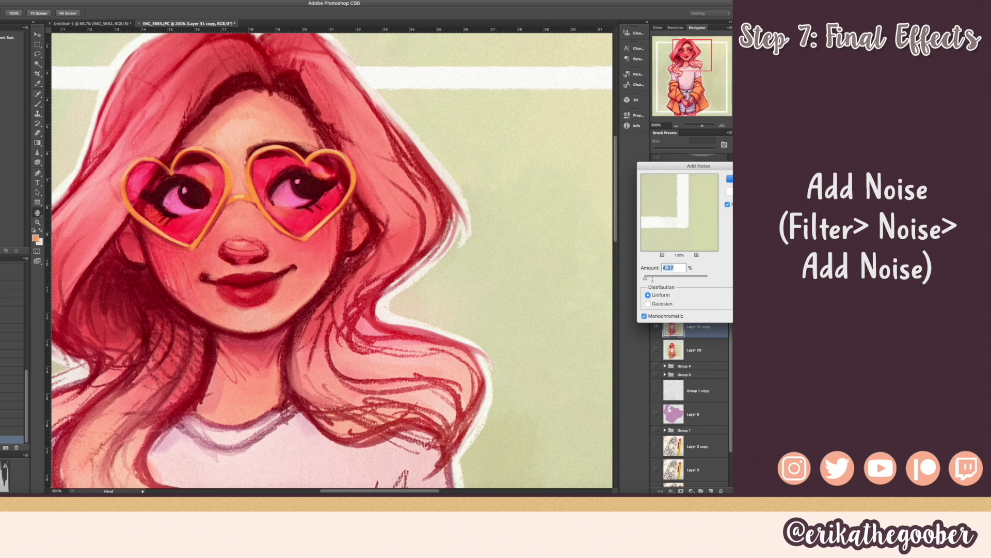
- Lower the noise amount, apply it as uniform monochromatic grain and fit the whole illustration in view
key(Down)
key(Down)
key(Down)
key(Down)
key(Down)
key(Down)
key(Down)
key(Down)
key(Down)
key(Down)
key(Down)
key(Down)
key(Down)
key(Down)
key(Down)
key(Down)
key(Down)
key(Down)
key(Down)
key(Down)
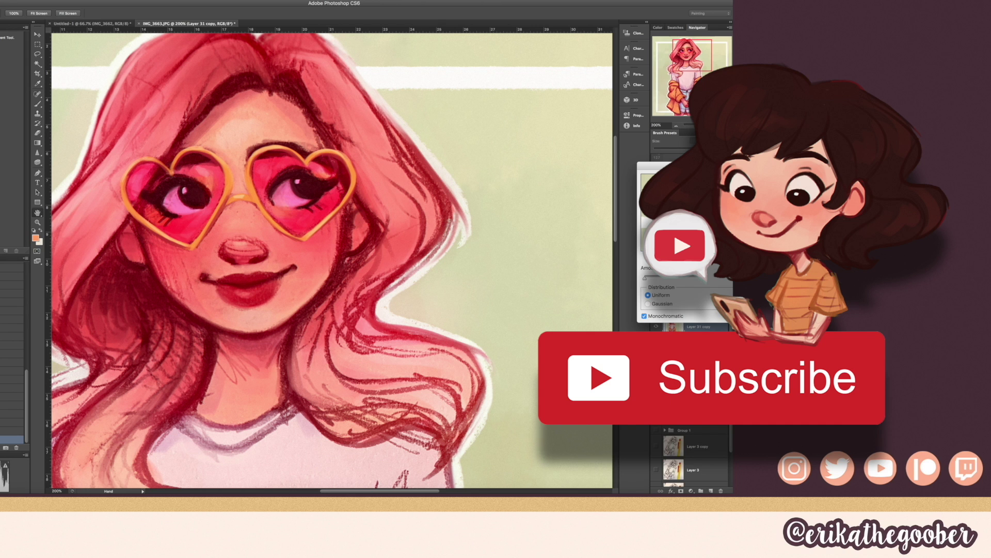
key(Return)
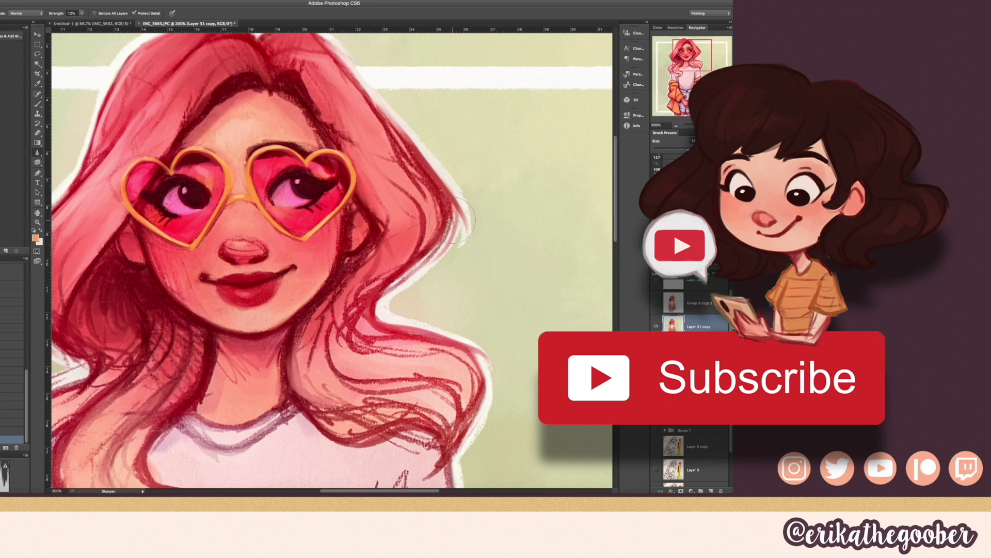
key(ctrl+0)
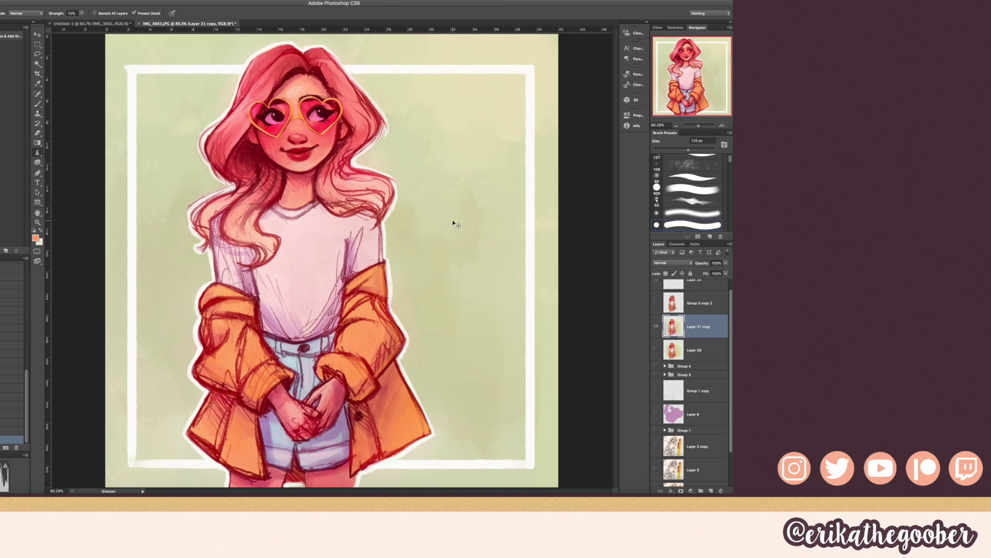